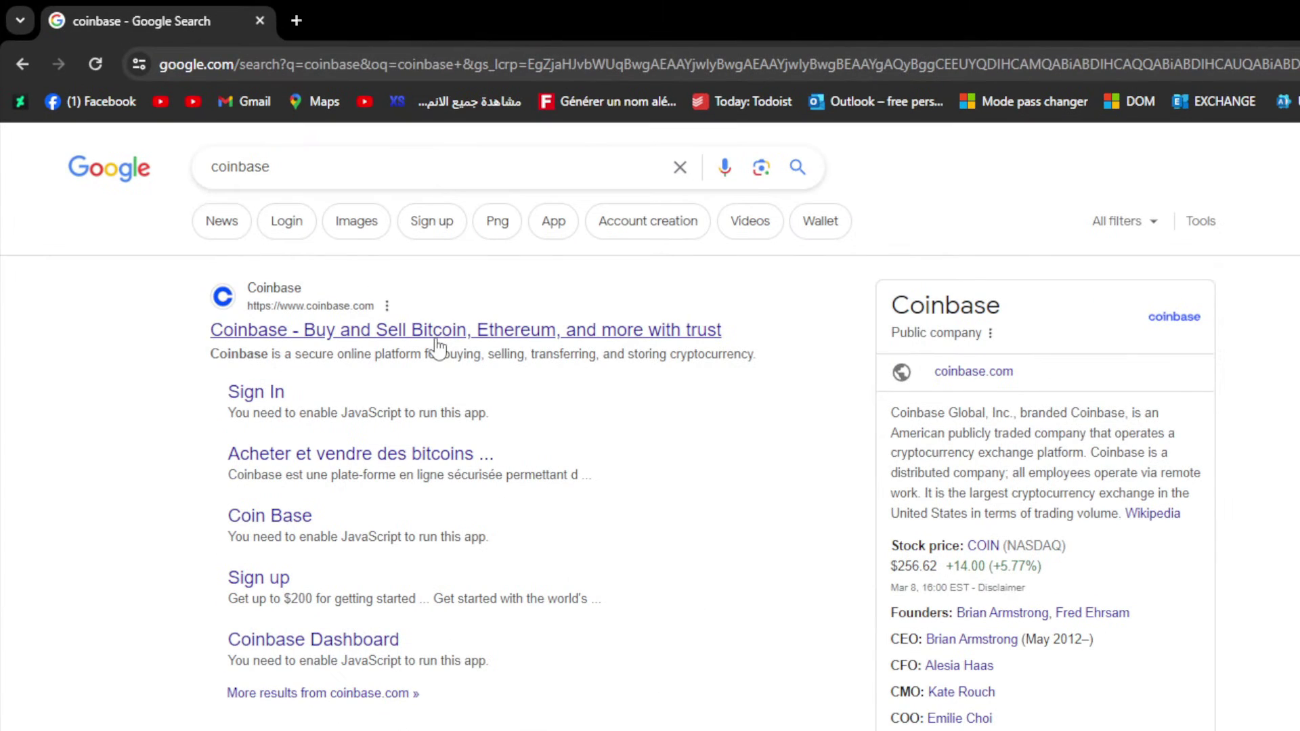
click(335, 169)
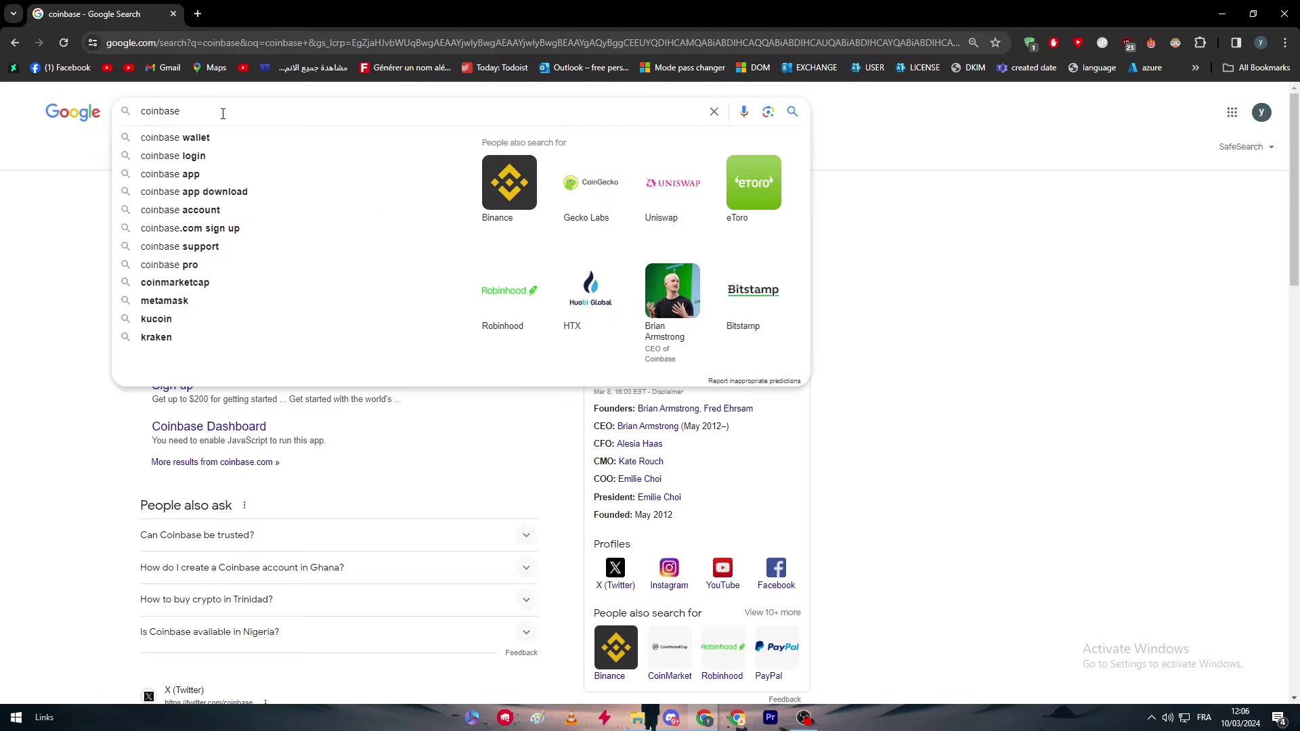
text(a)
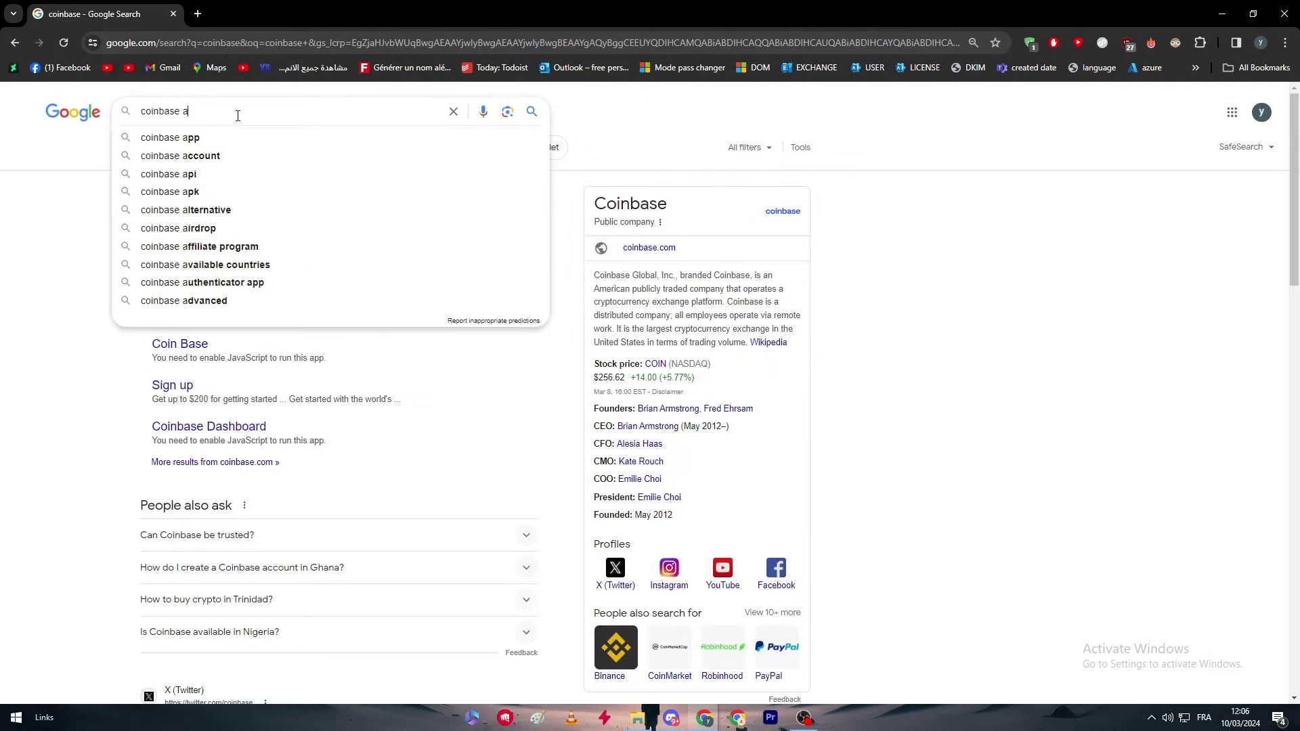
text(ccepted countries)
key(Return)
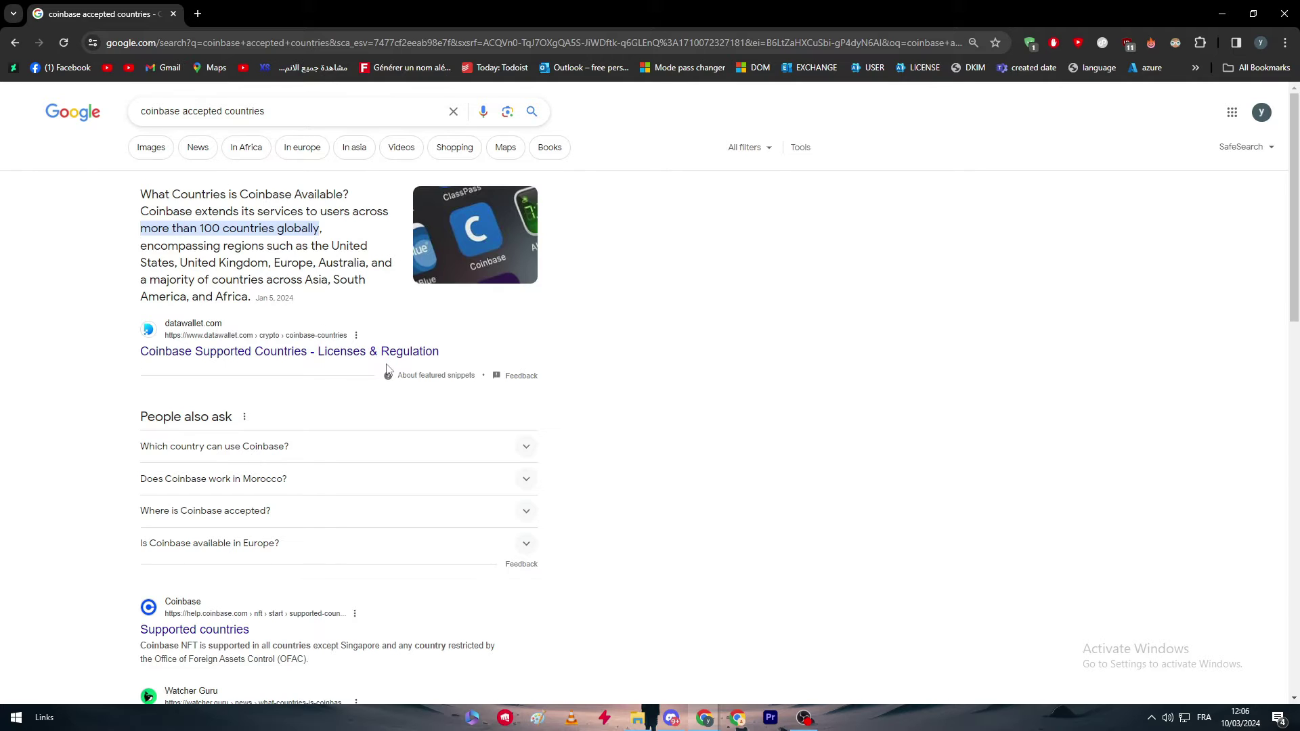
middle_click(386, 352)
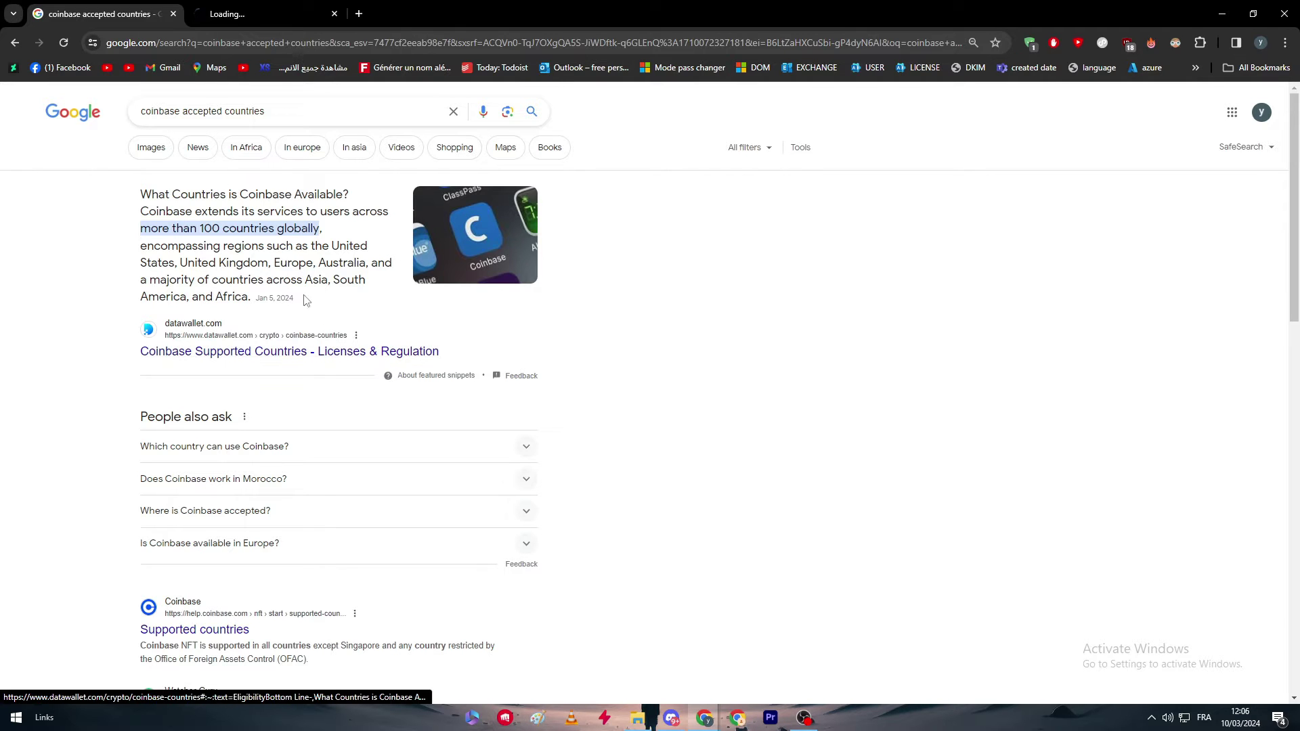
click(261, 456)
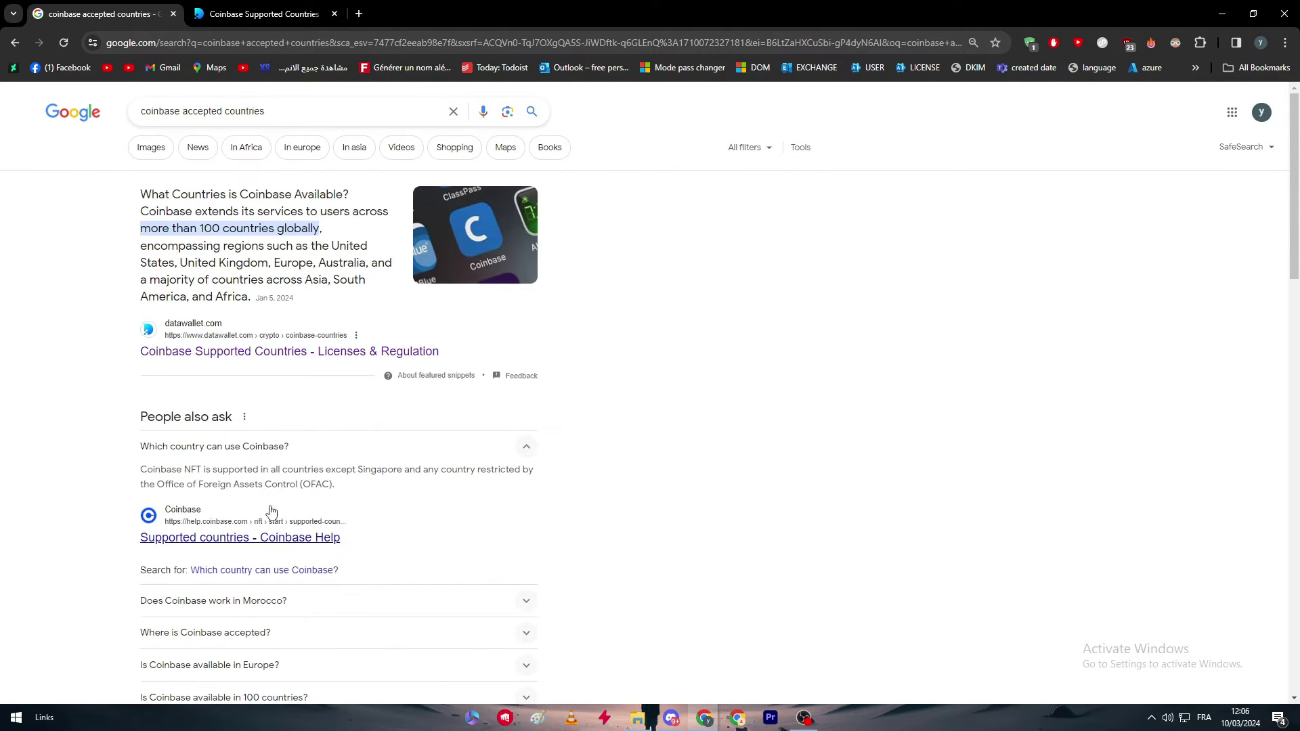
triple_click(160, 482)
click(265, 479)
click(302, 452)
click(246, 8)
scroll(439, 404, down, 15)
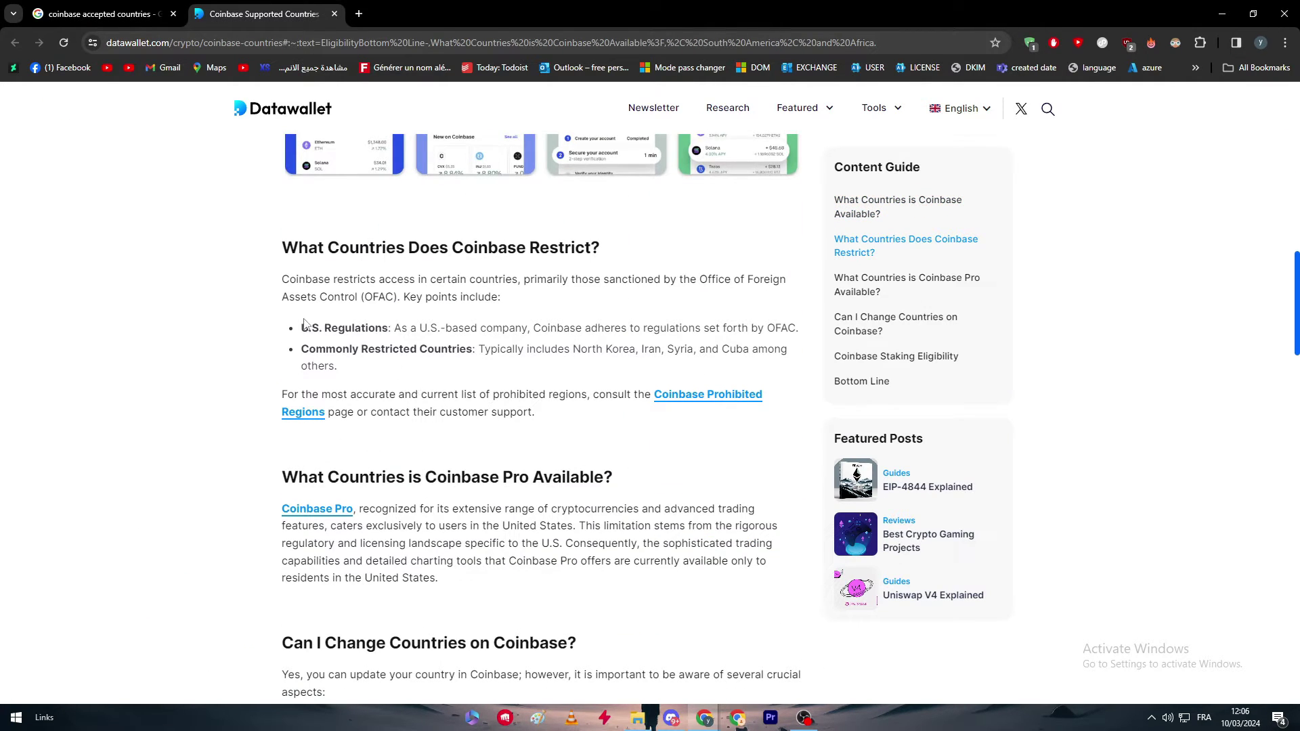
key(ctrl+w)
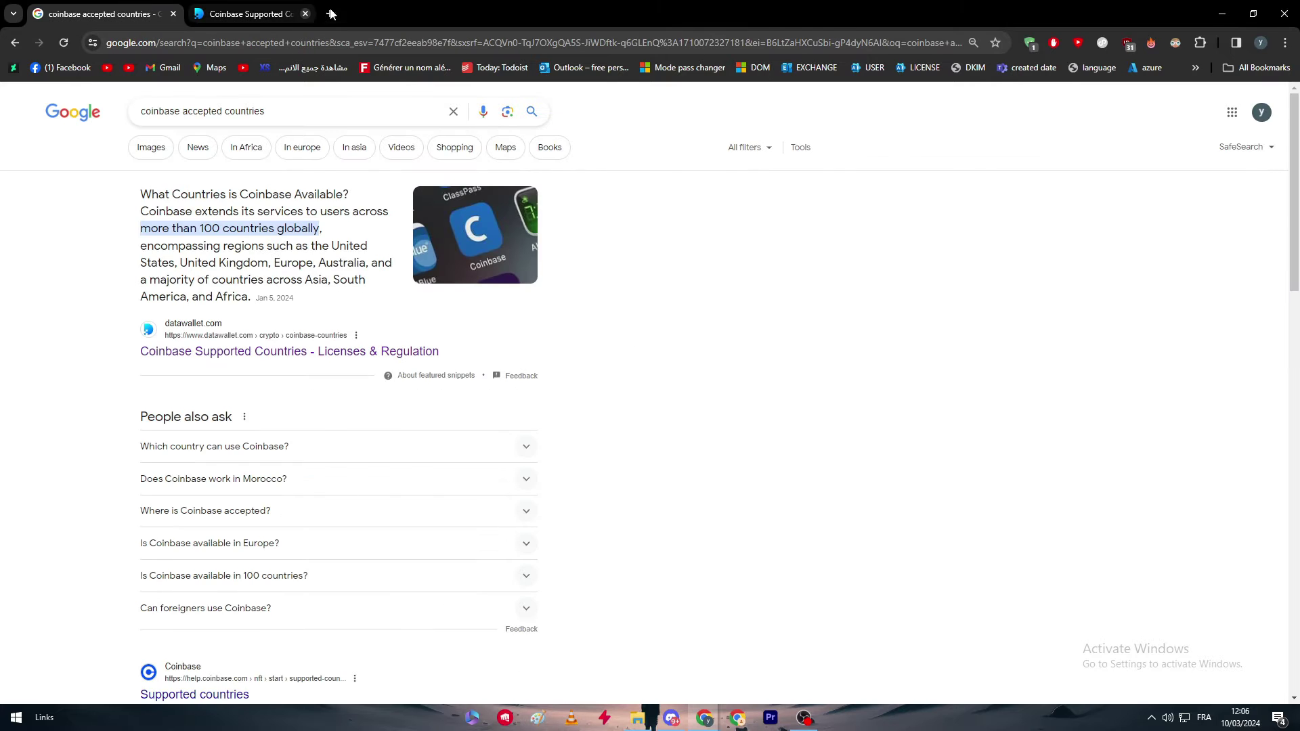
scroll(313, 379, down, 1)
scroll(314, 379, down, 2)
scroll(279, 339, up, 3)
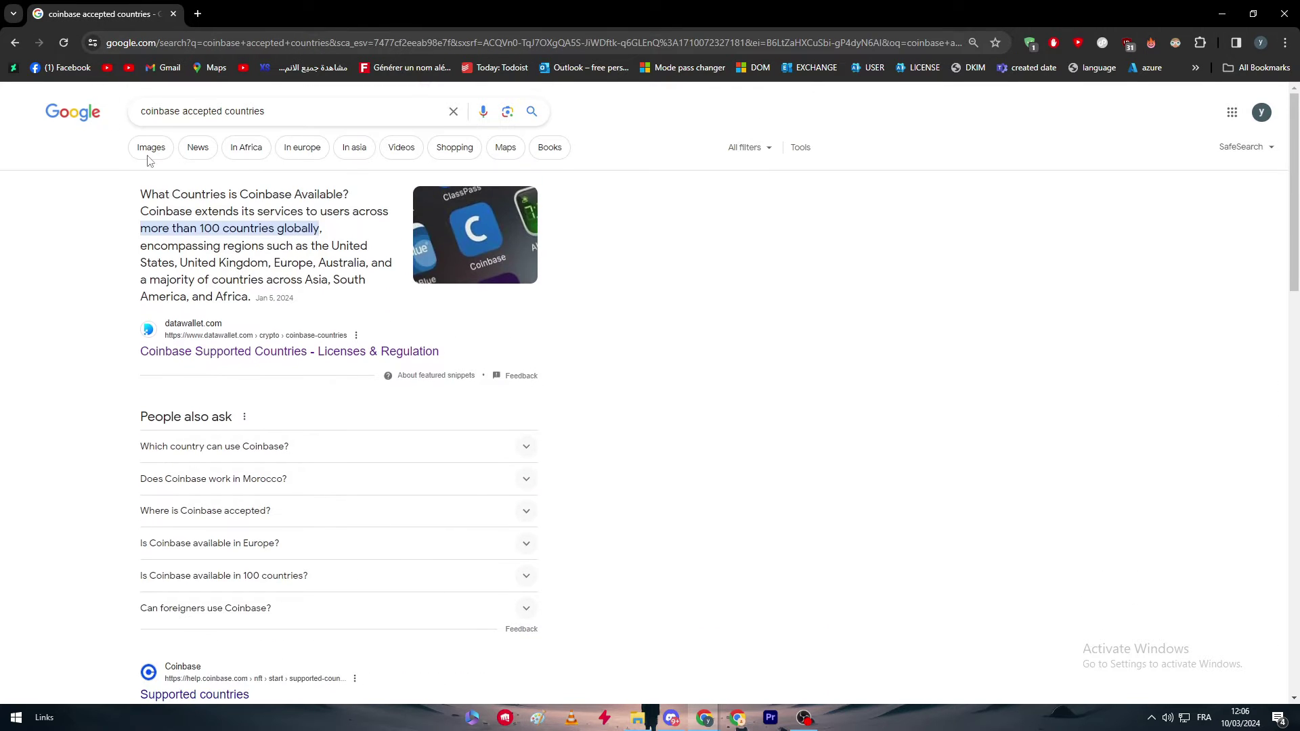
click(13, 43)
Connect Hola VPN through the United States for coinbase.com and dismiss the Hola welcome prompts.
click(1151, 43)
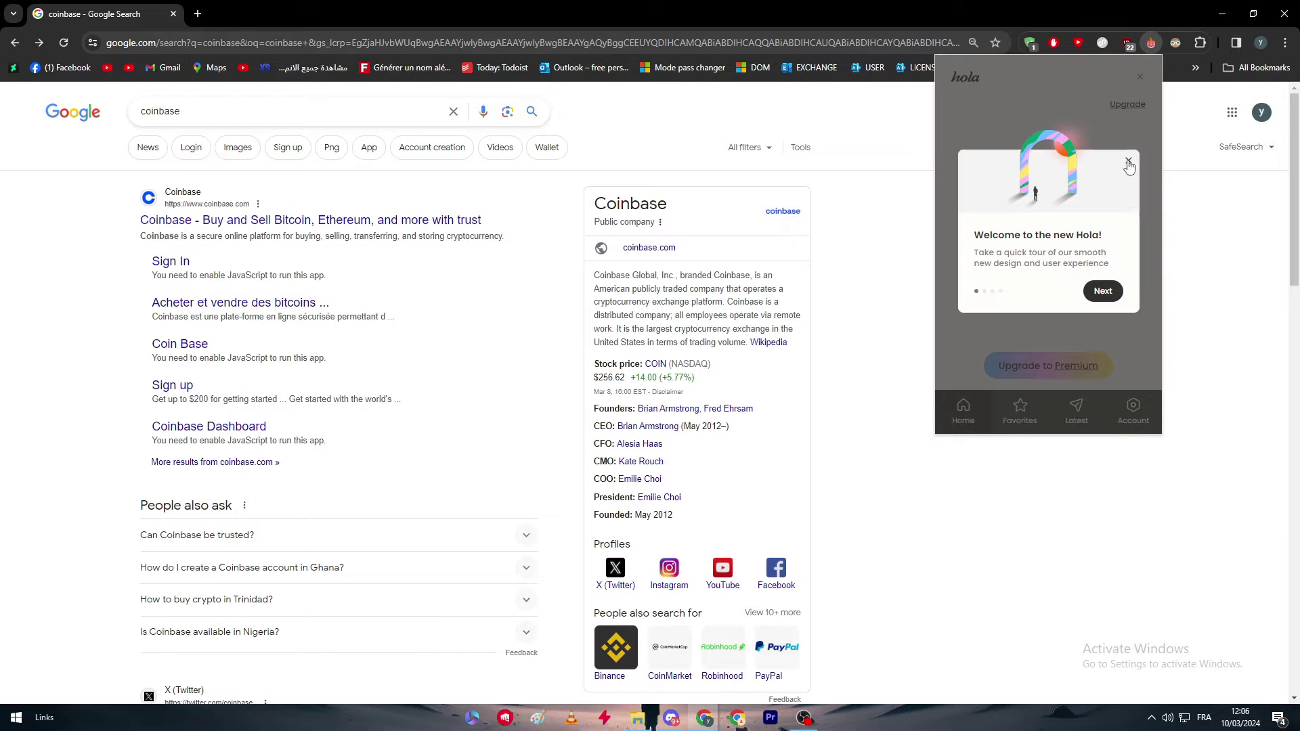
click(1127, 115)
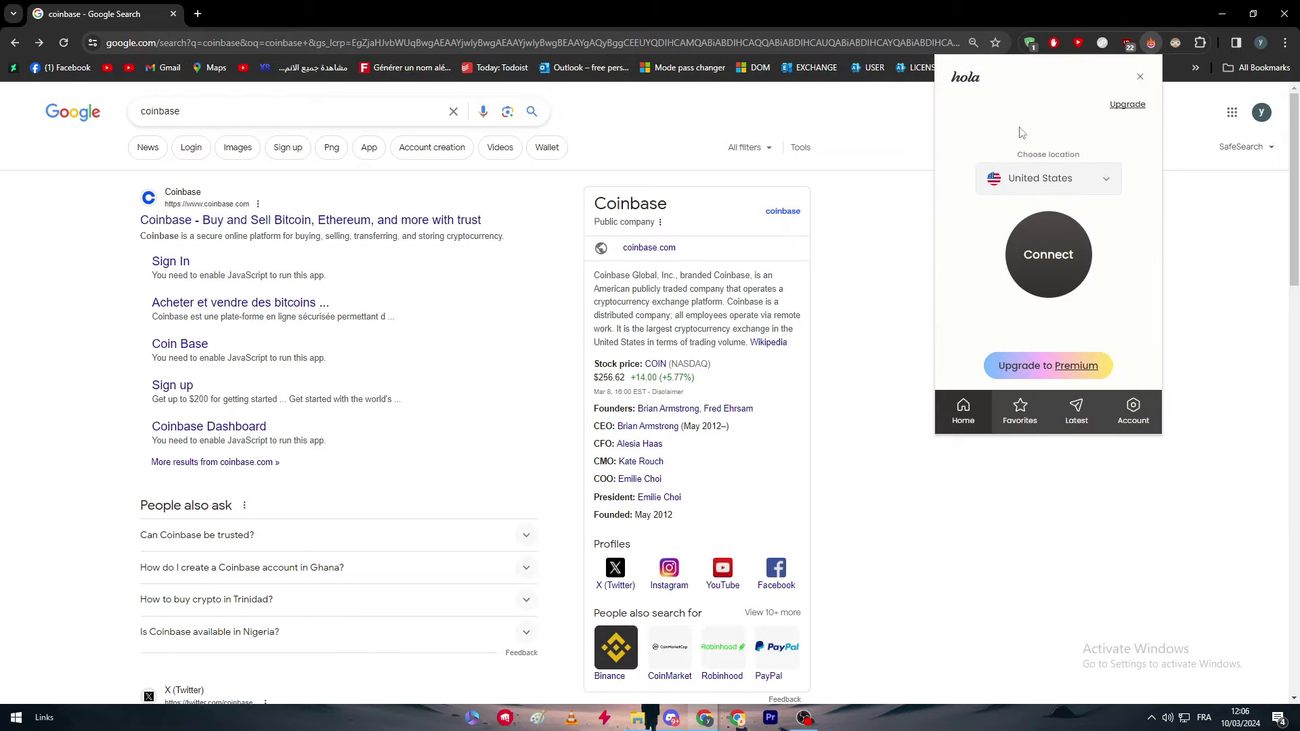
click(1047, 252)
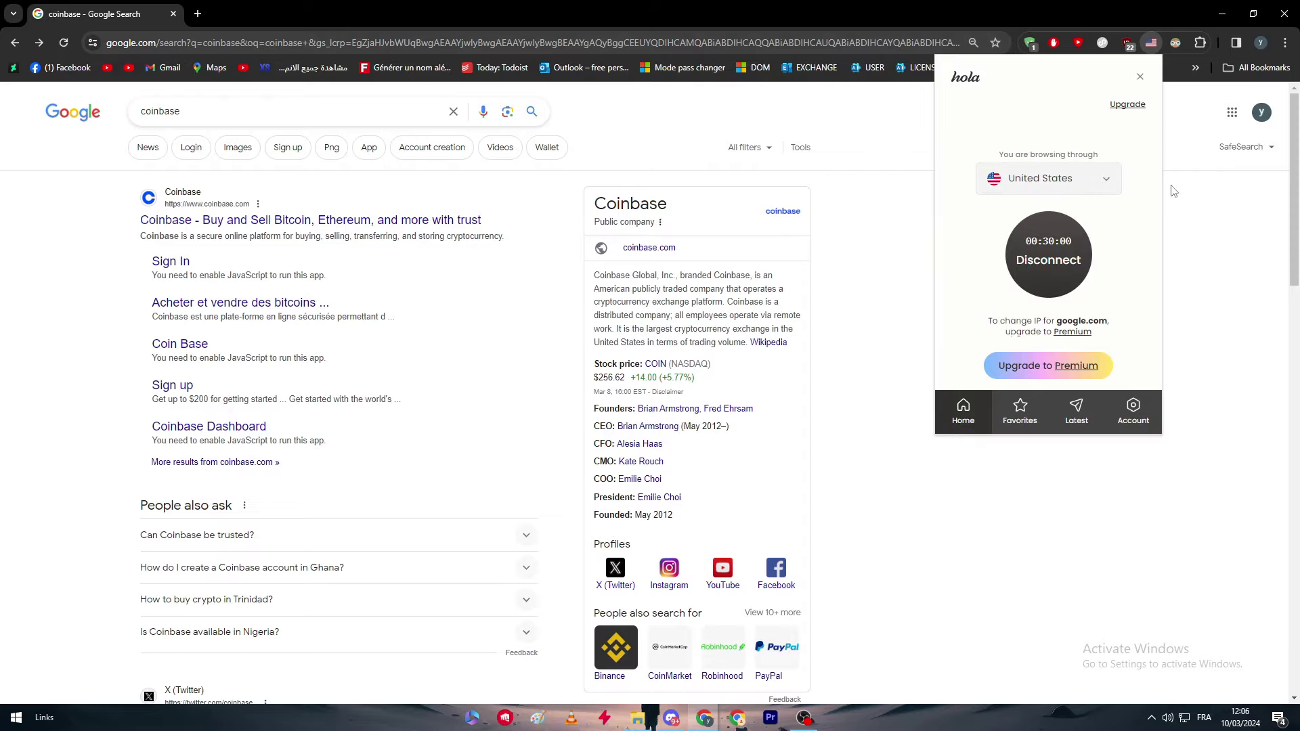
click(1239, 195)
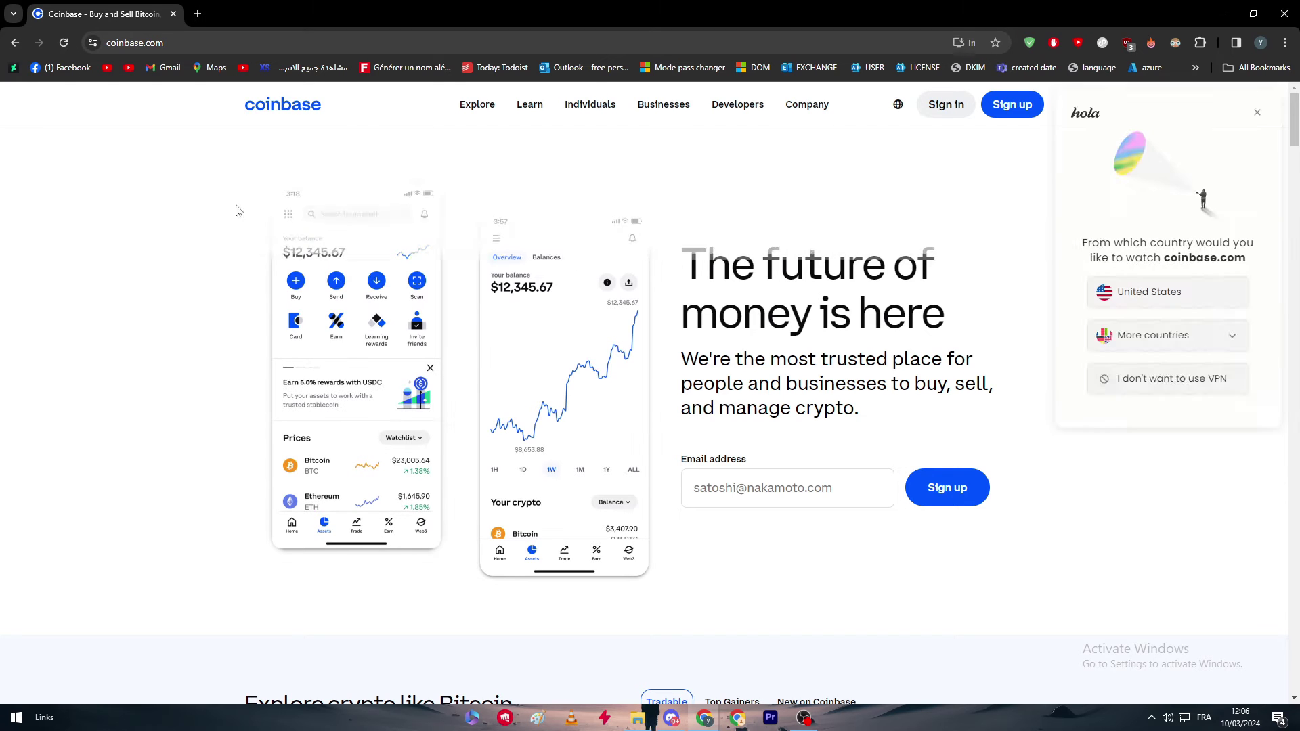
click(1181, 300)
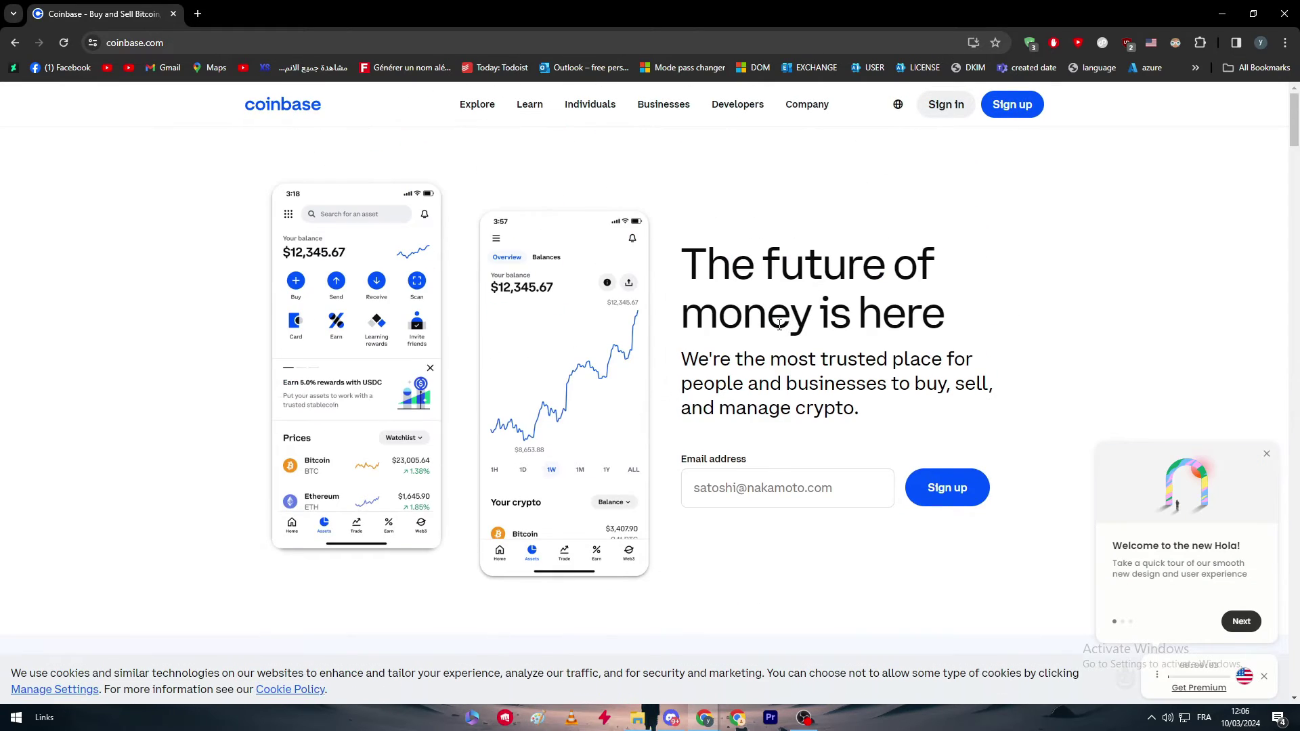
click(1268, 455)
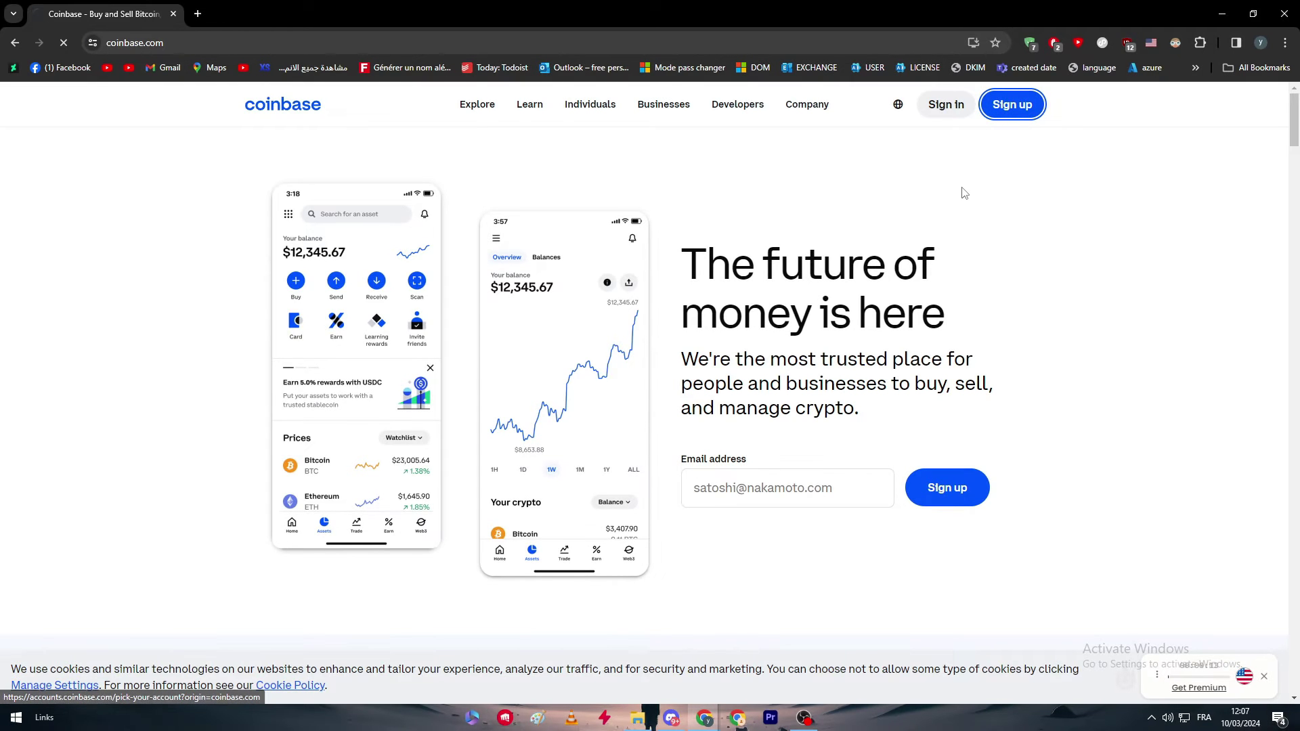
Copy the Google account's email in a new tab and start Coinbase sign-up with the saved email.
click(198, 14)
click(1276, 103)
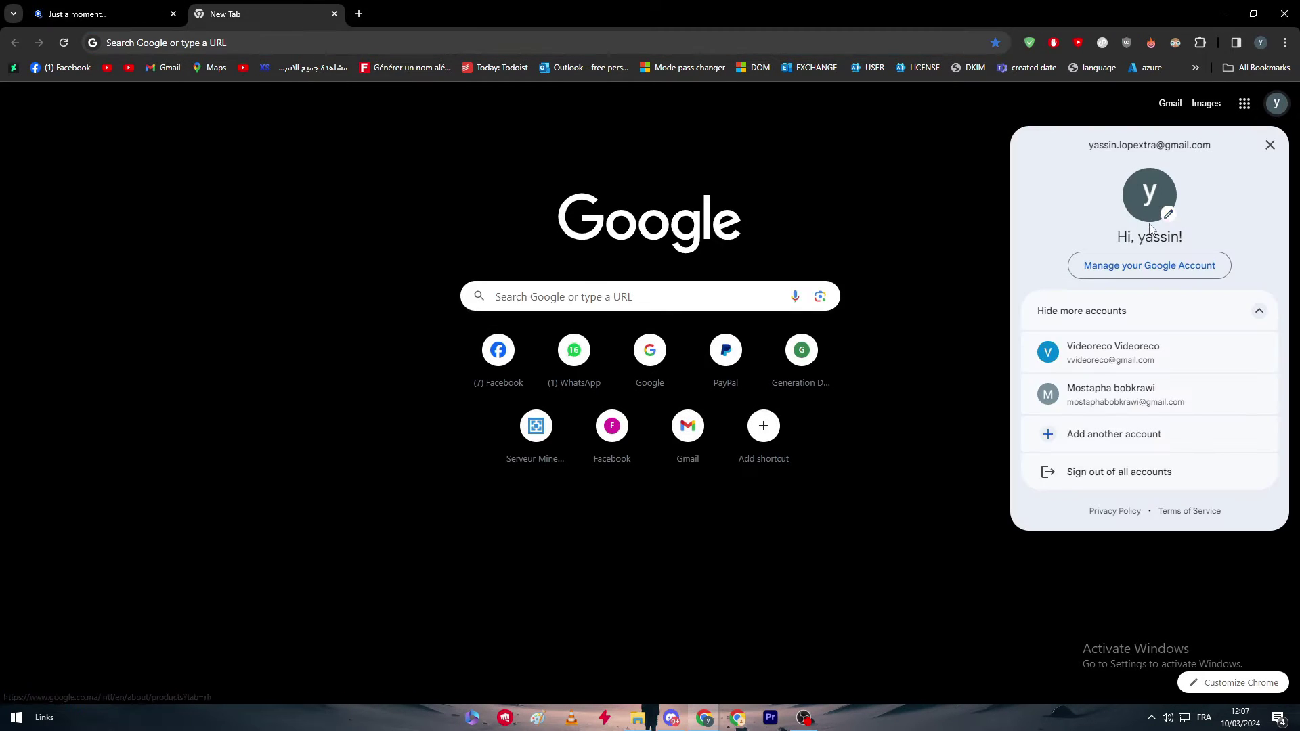
triple_click(1153, 147)
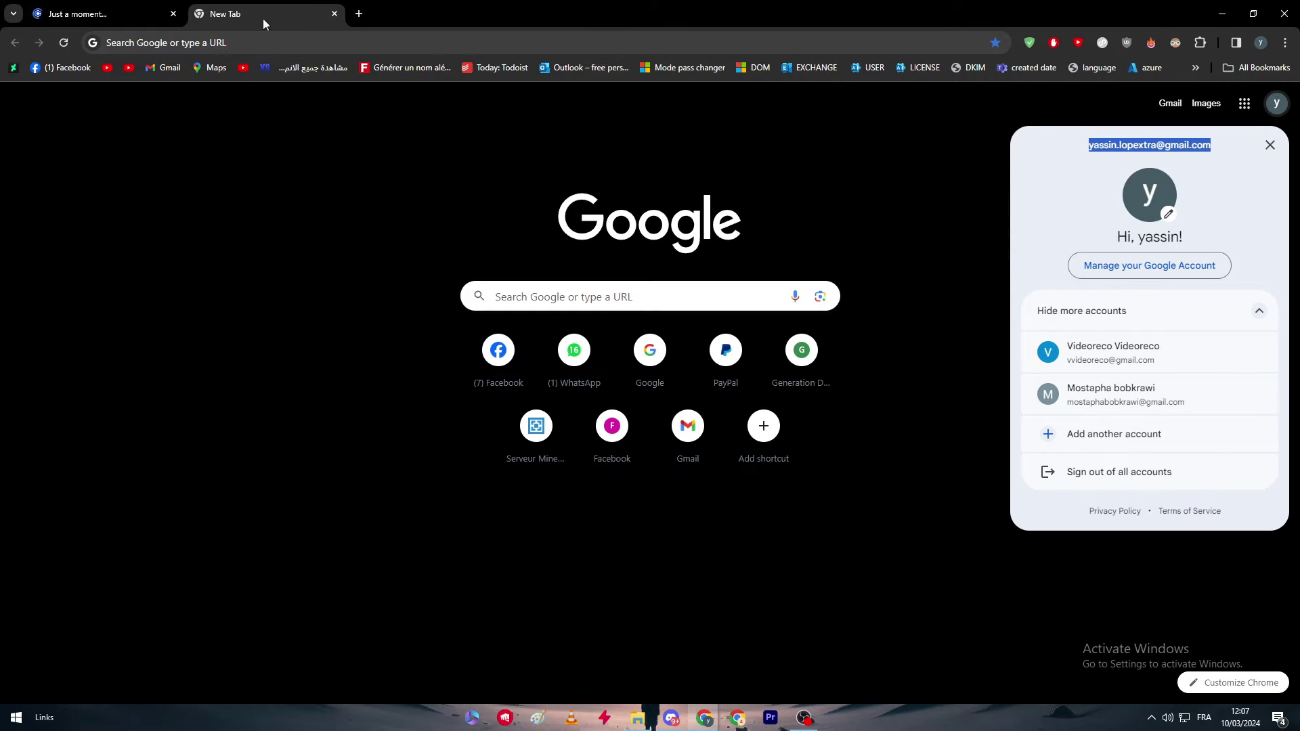
click(148, 3)
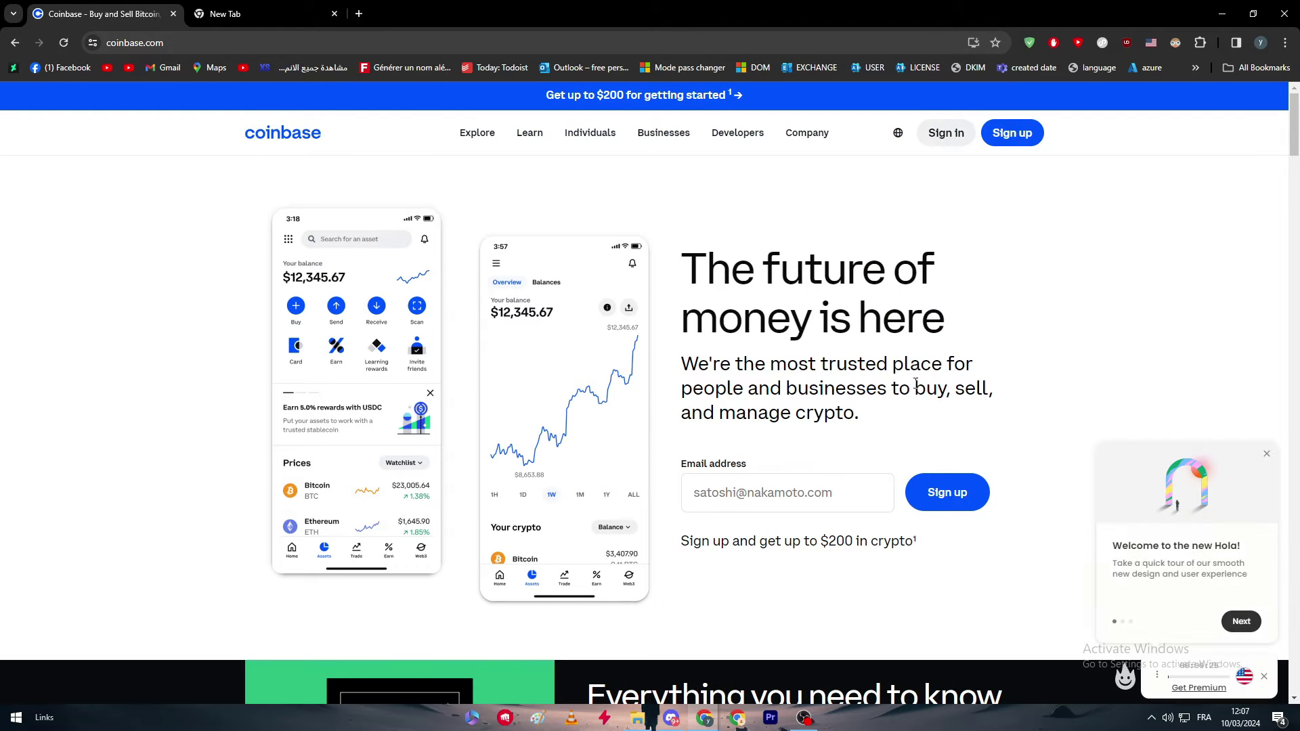
scroll(937, 456, down, 2)
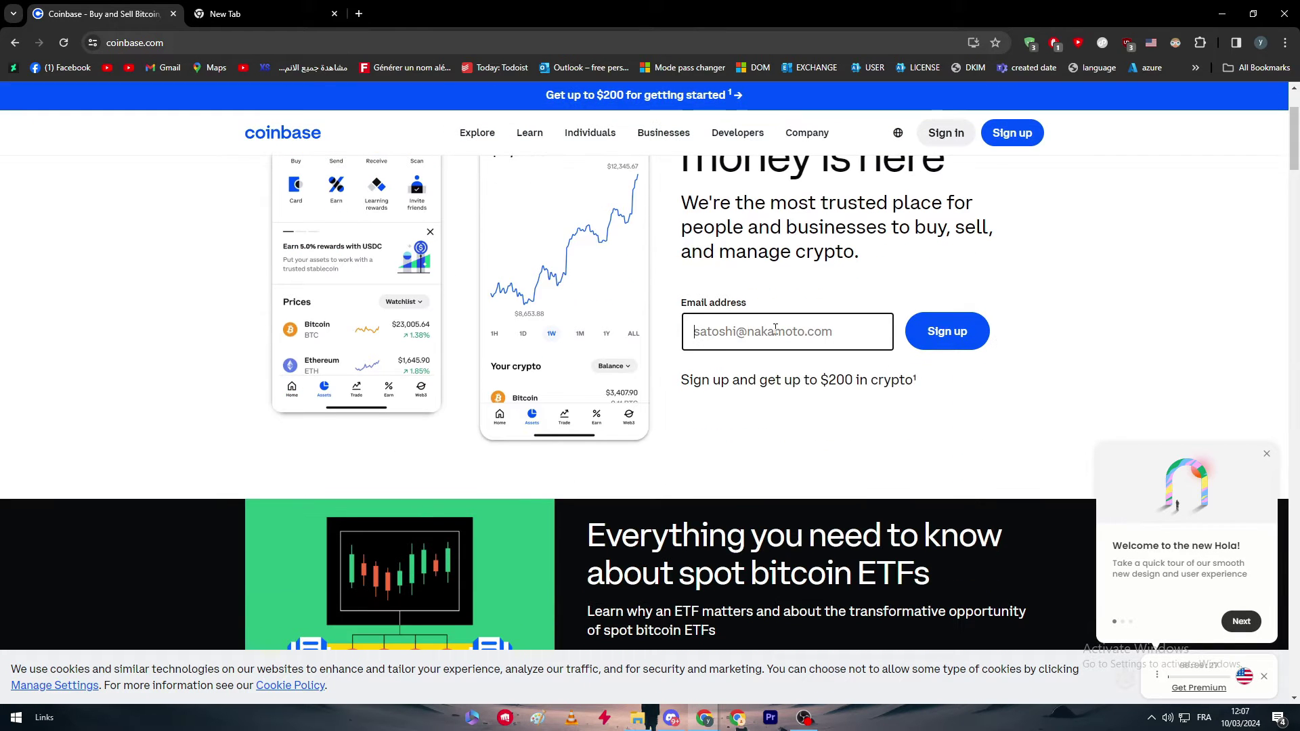
key(Down)
key(Return)
click(962, 343)
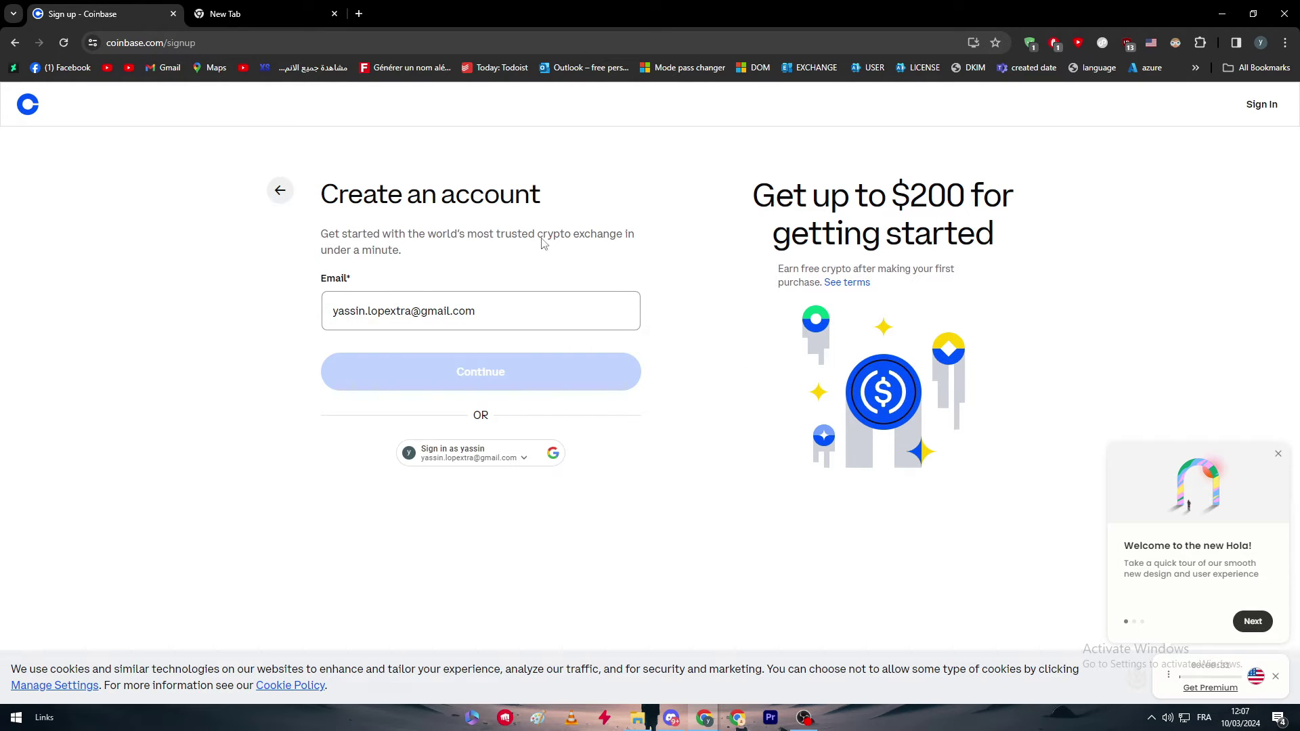
Try the email field and Google sign-up, then back out to the Coinbase home page.
click(512, 322)
click(293, 424)
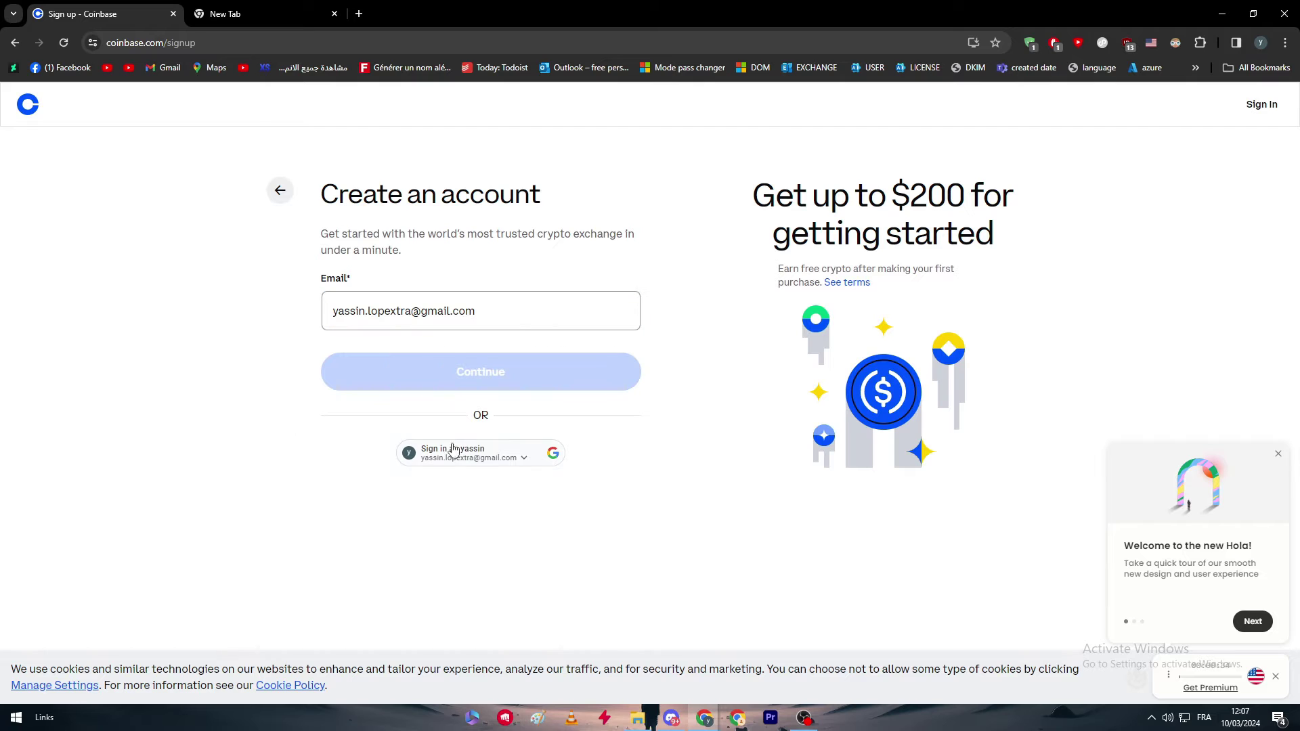
click(475, 308)
click(505, 425)
click(450, 458)
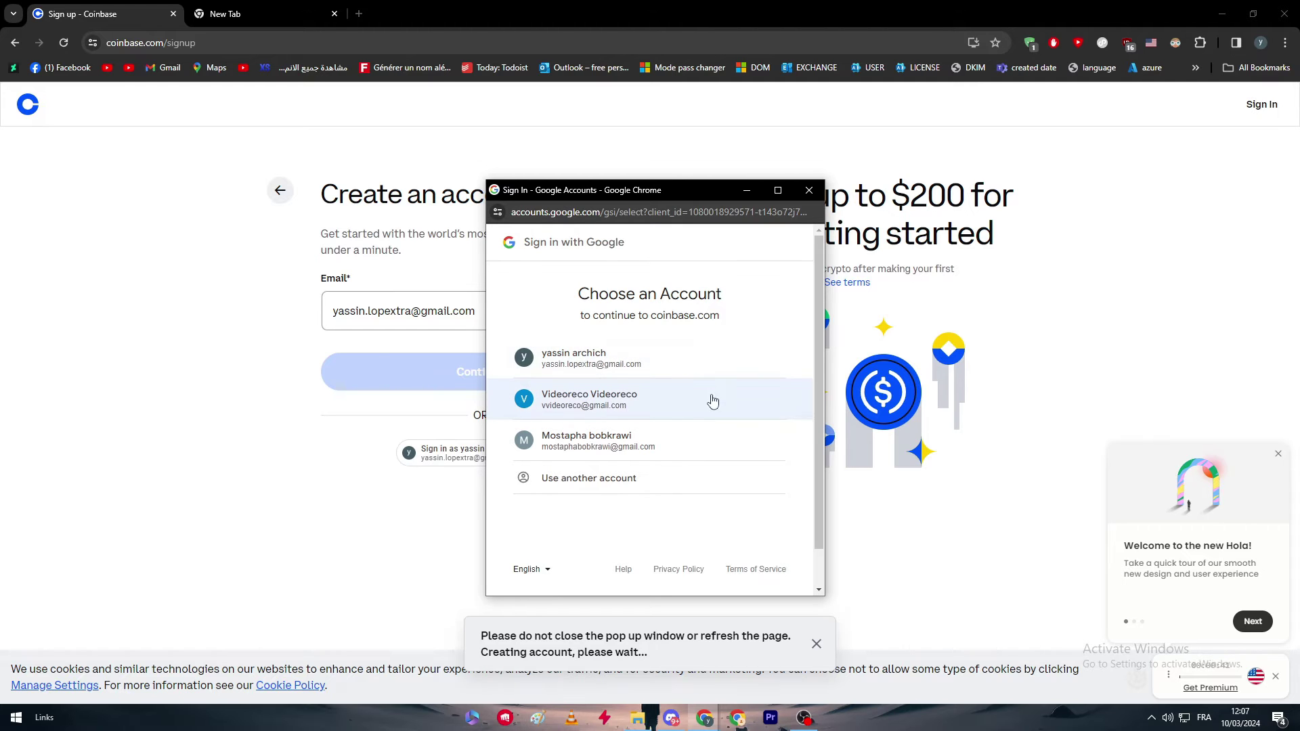
click(808, 192)
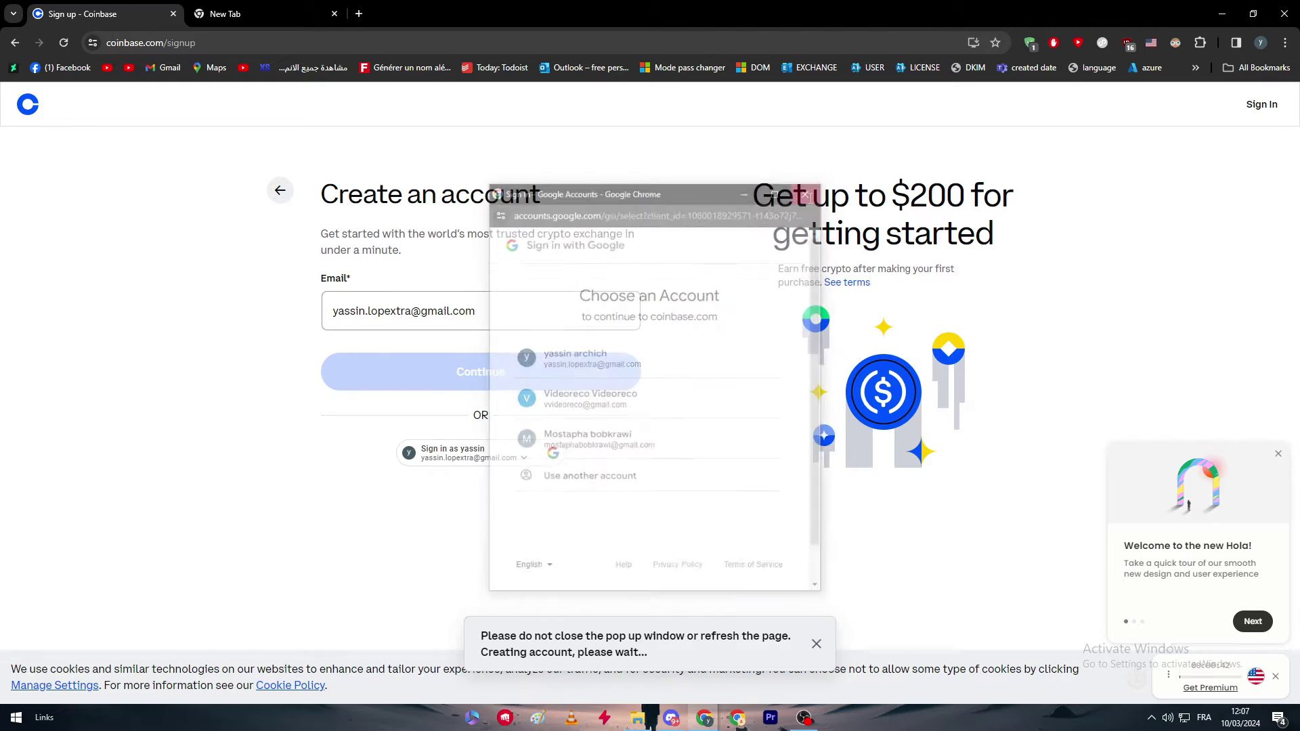
click(268, 188)
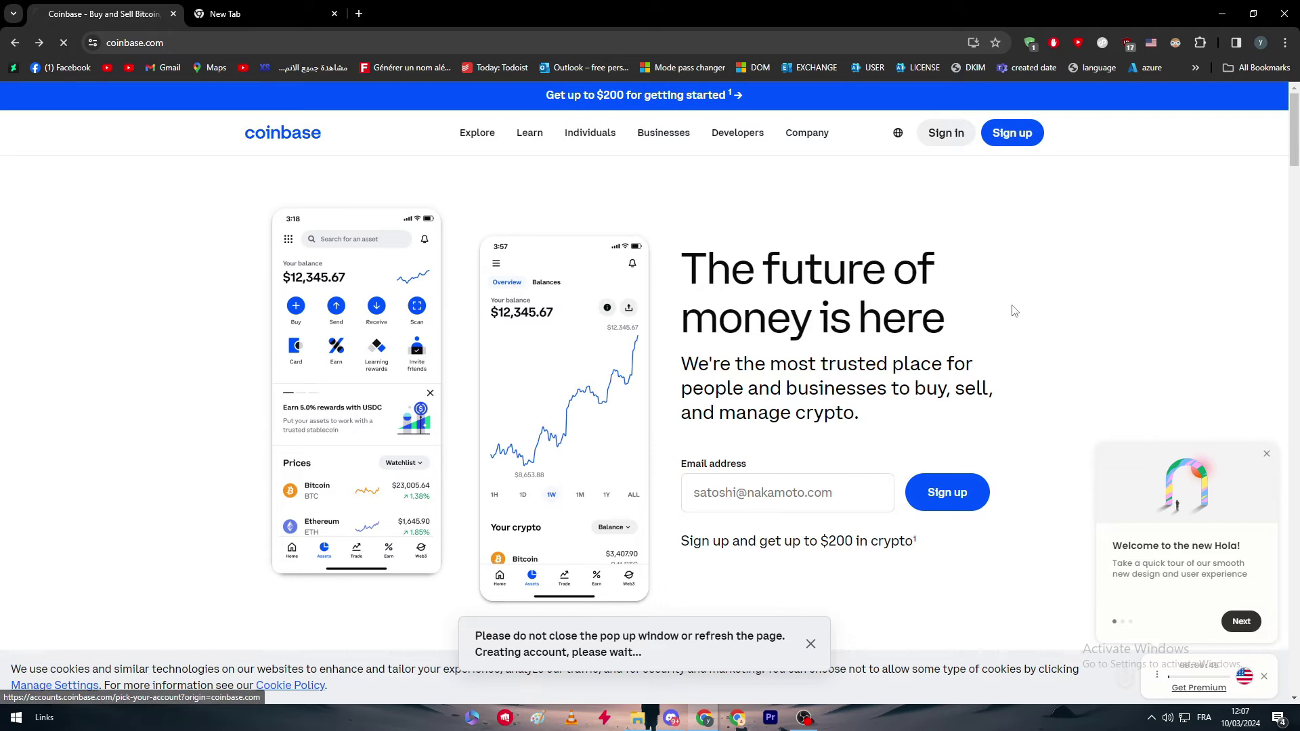
Switch Google to the second account, copy its email address, and return to Coinbase.
click(255, 12)
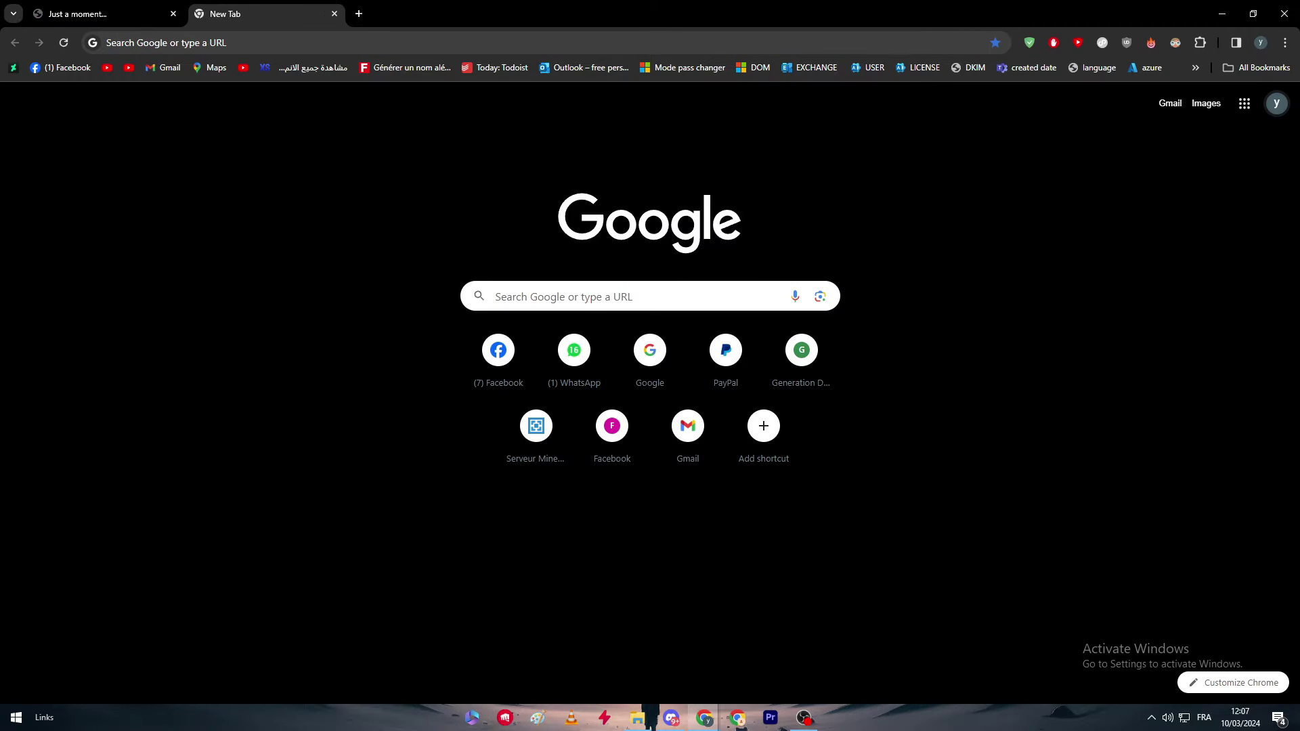
click(1277, 102)
click(1170, 376)
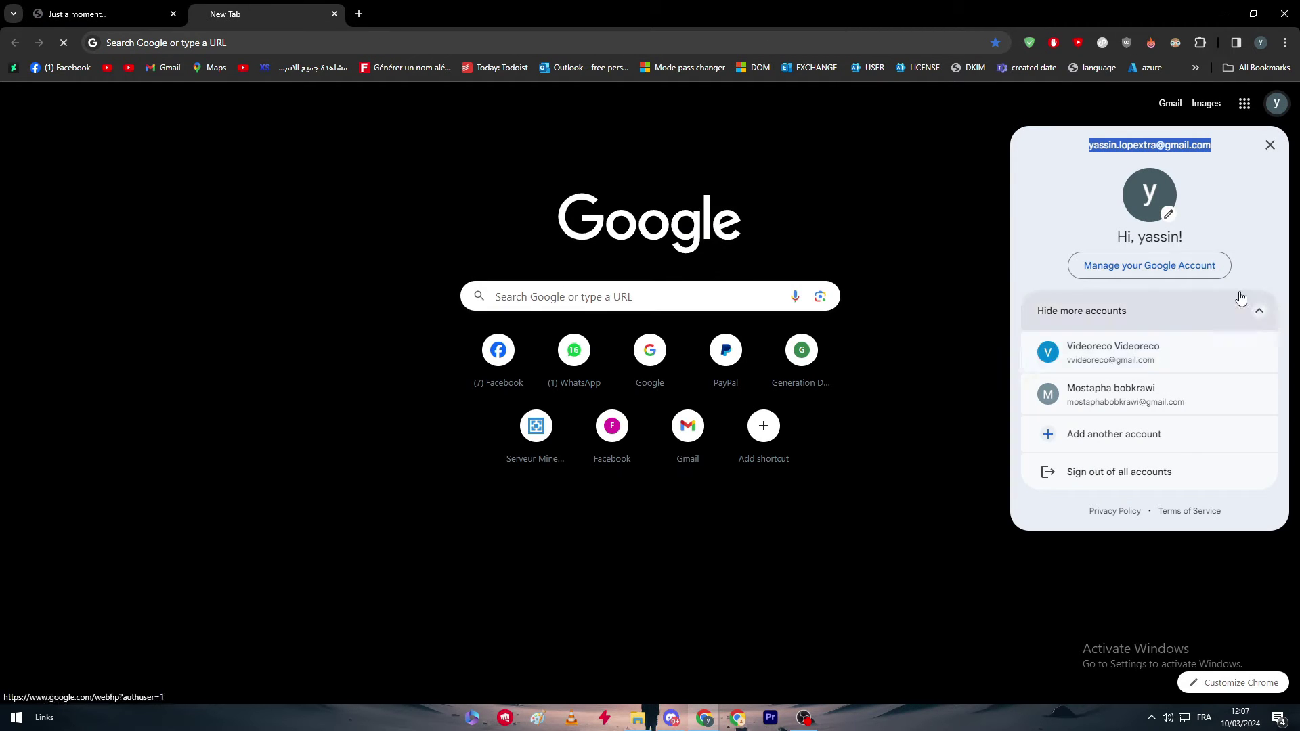
click(1278, 100)
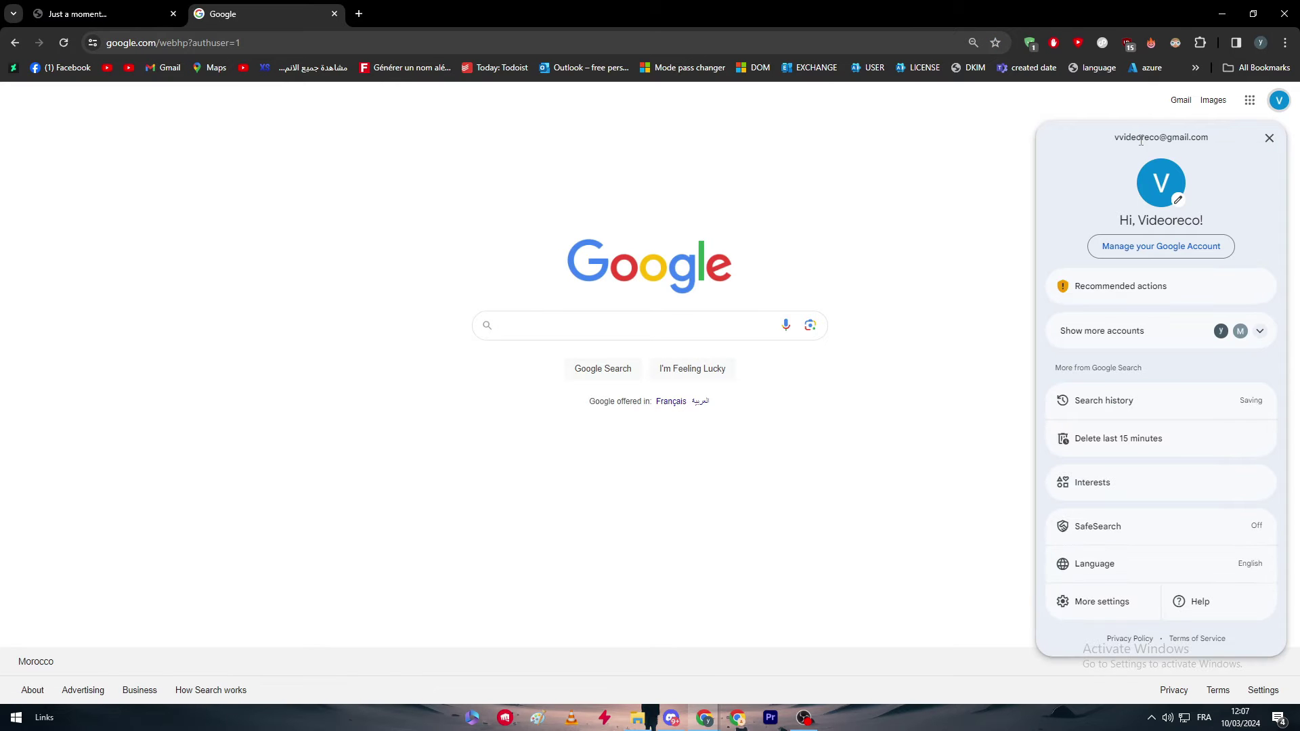
triple_click(1141, 140)
key(ctrl+c)
click(878, 167)
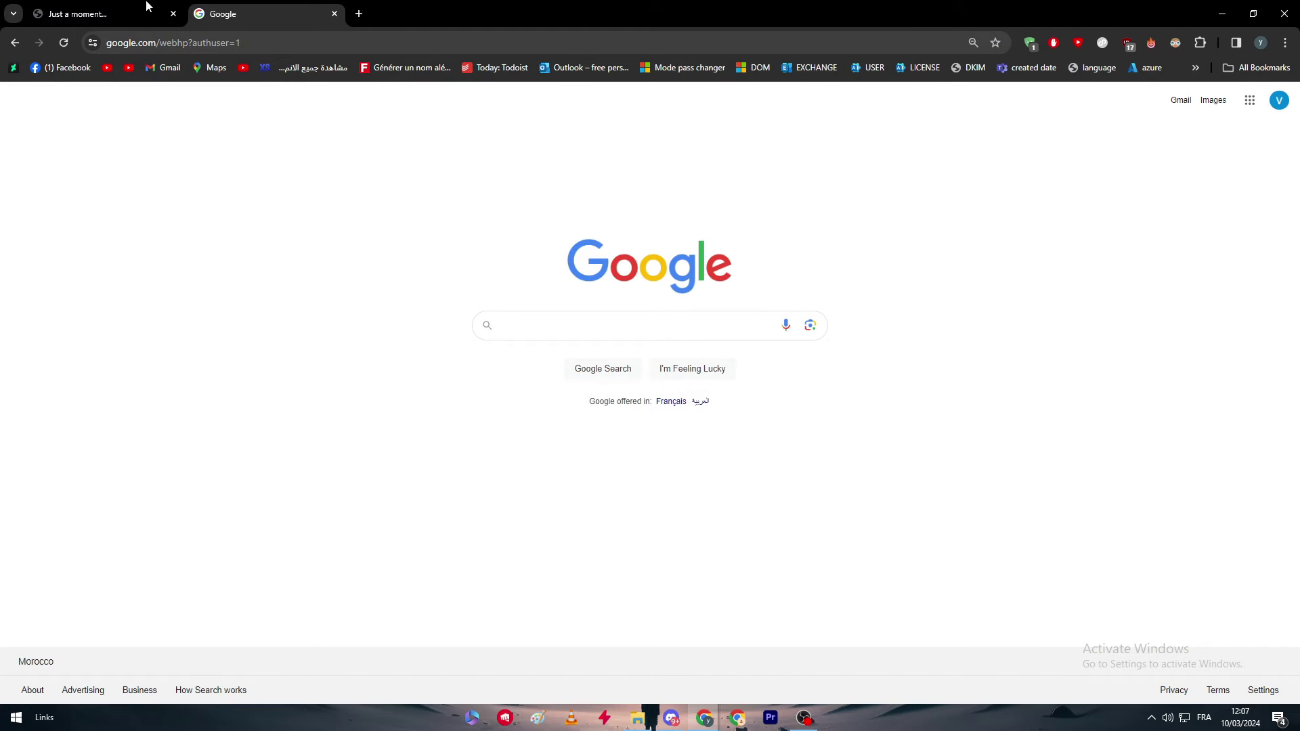
click(109, 9)
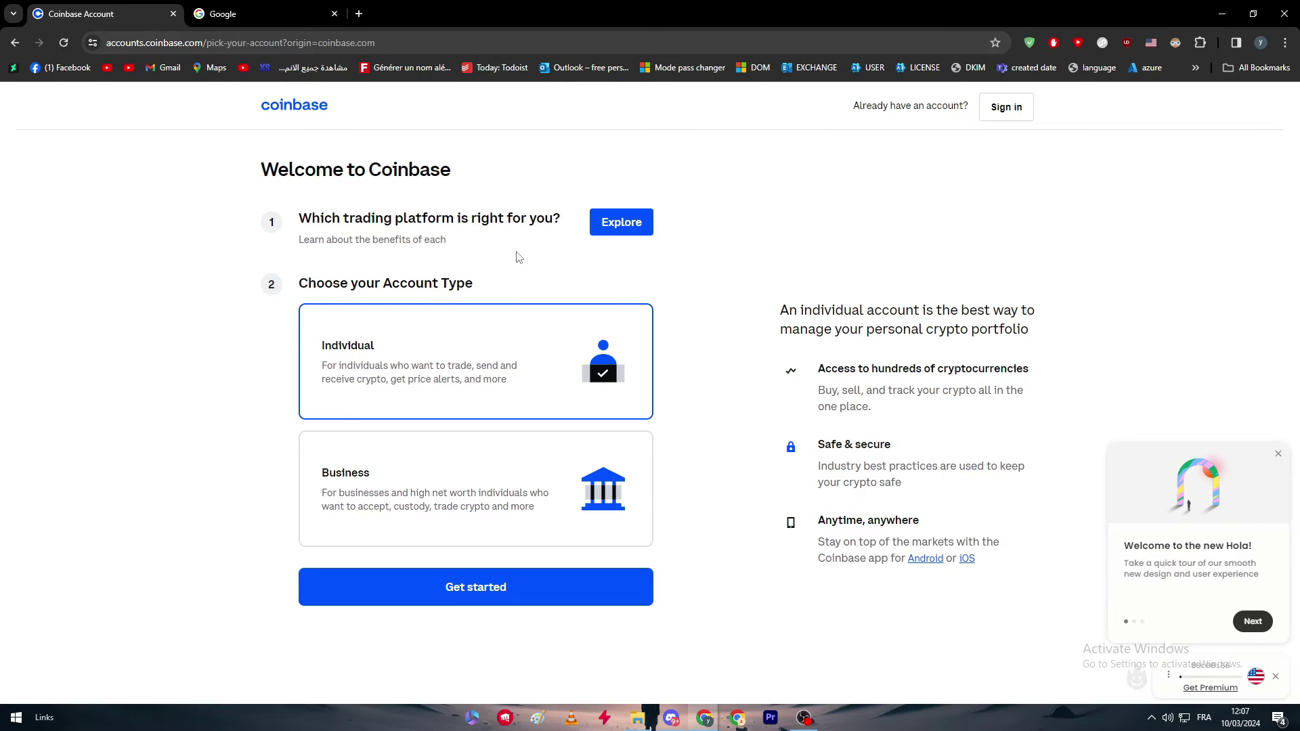
Keep the Individual account type and choose Get started to reach the sign-in page.
click(1278, 454)
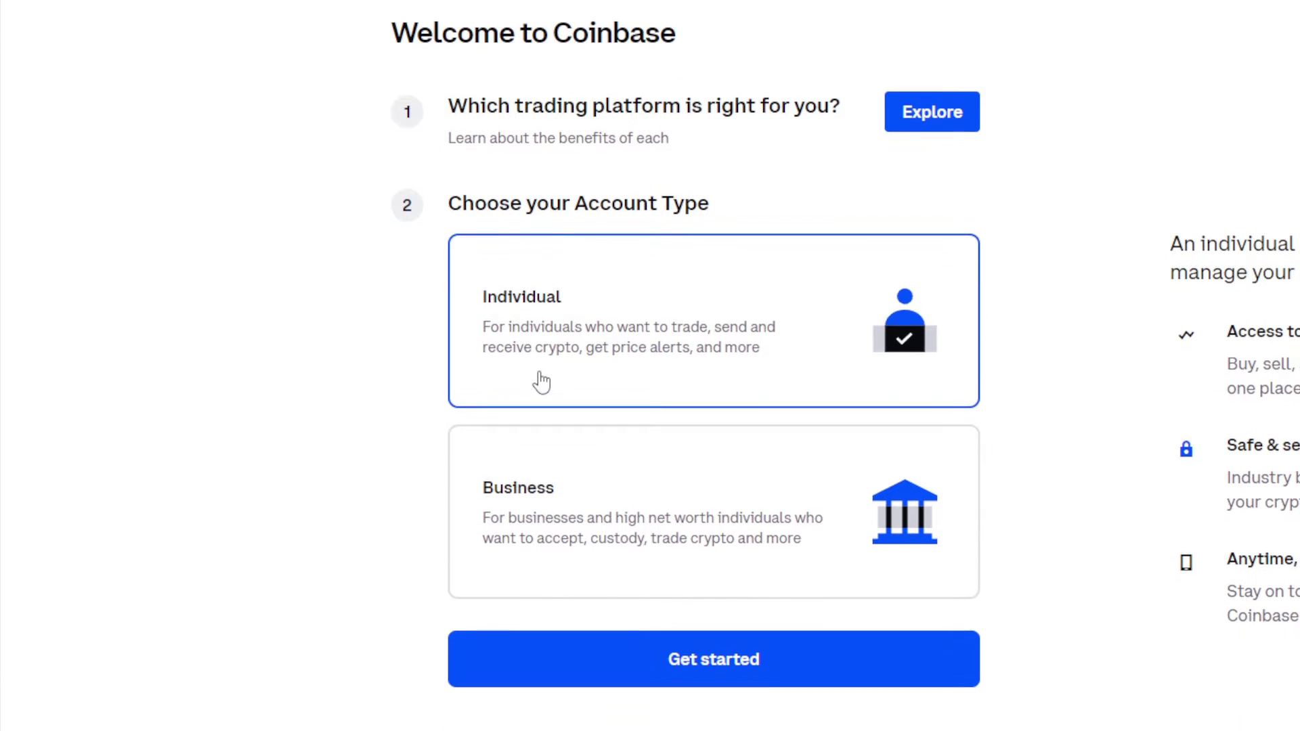
scroll(546, 379, down, 1)
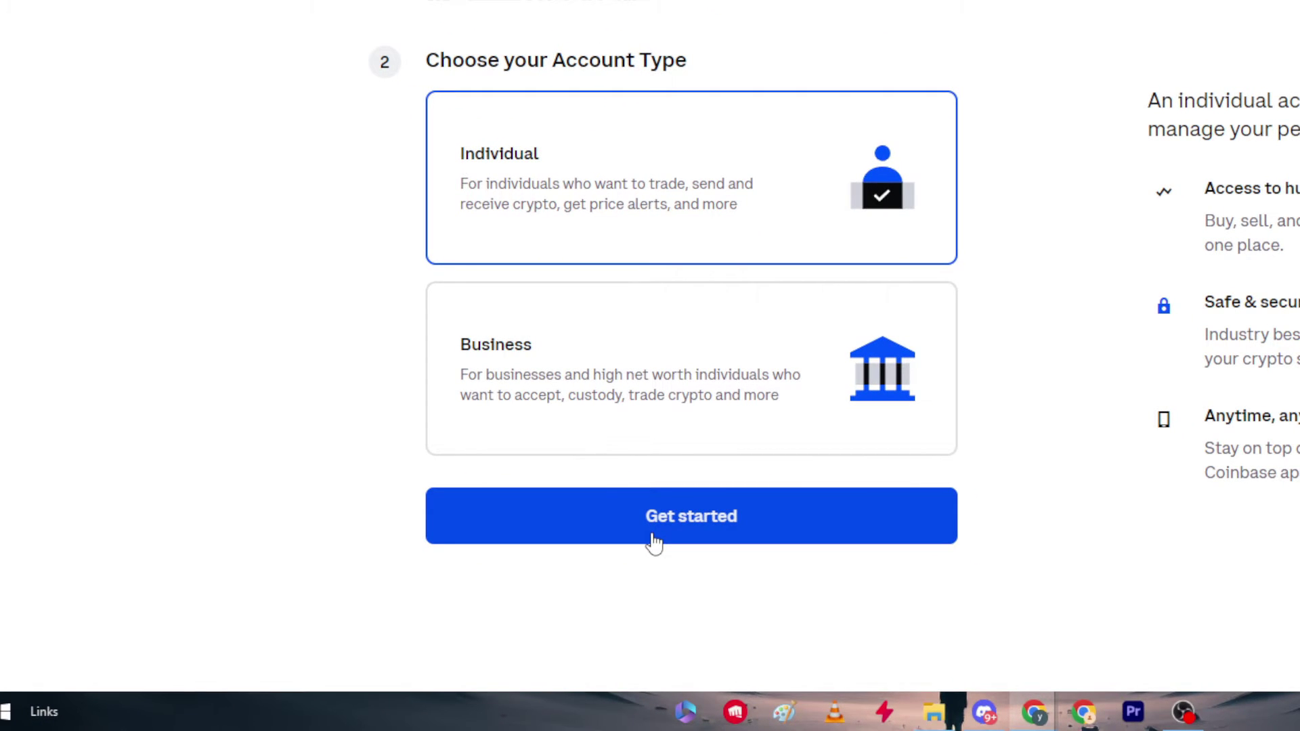
click(653, 542)
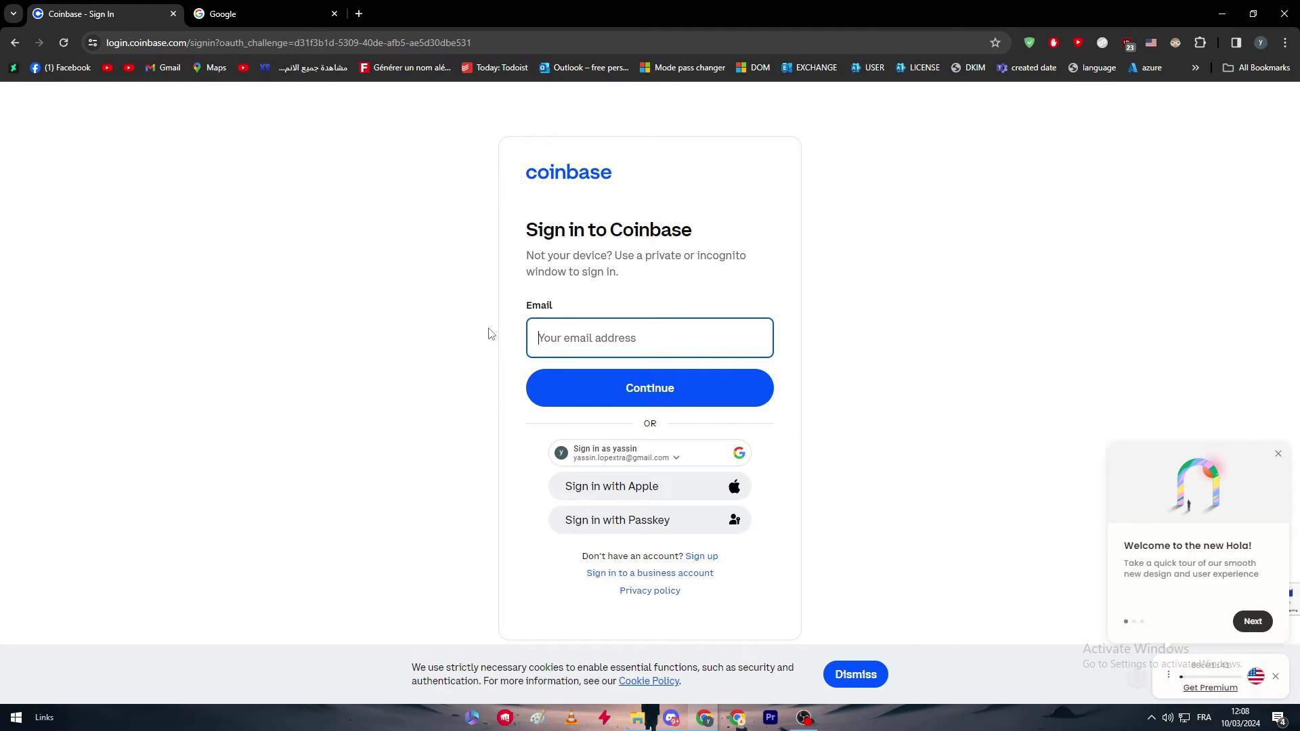
Fill the Create an account form with the copied email and saved legal first and last name.
key(ctrl+v)
click(623, 393)
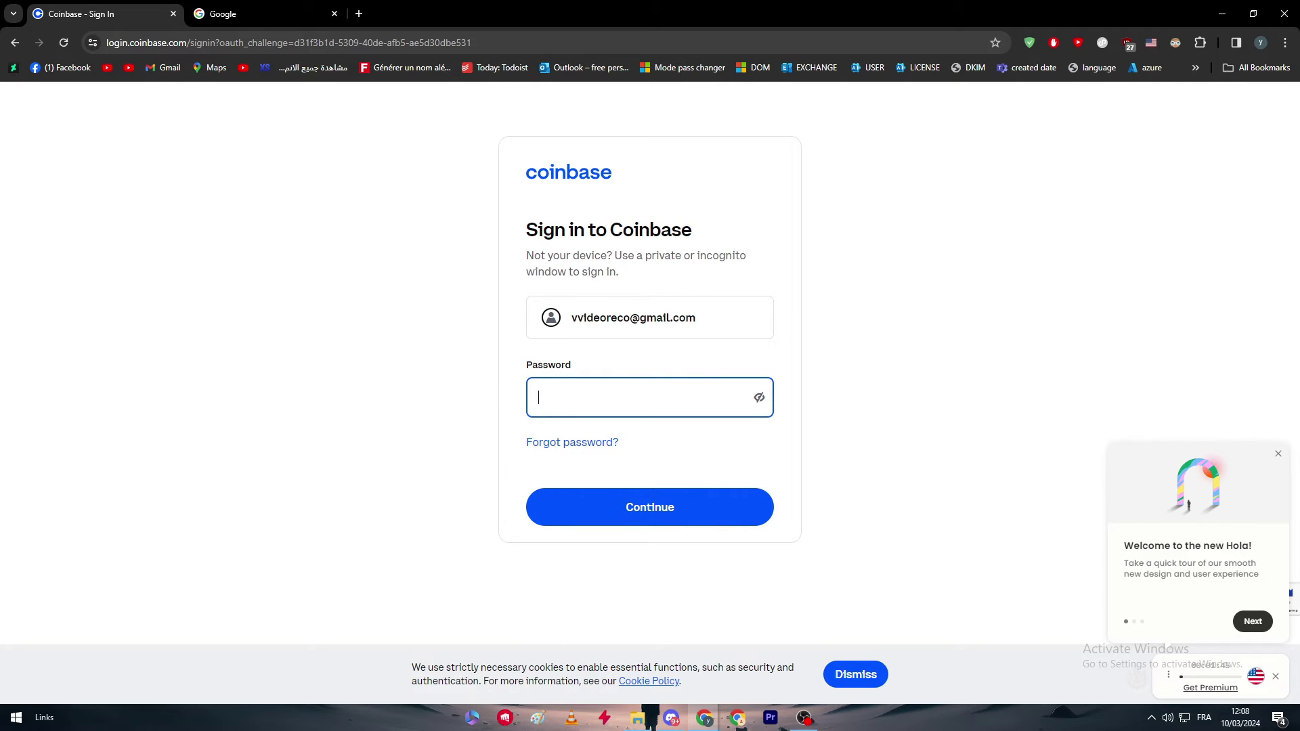
click(18, 47)
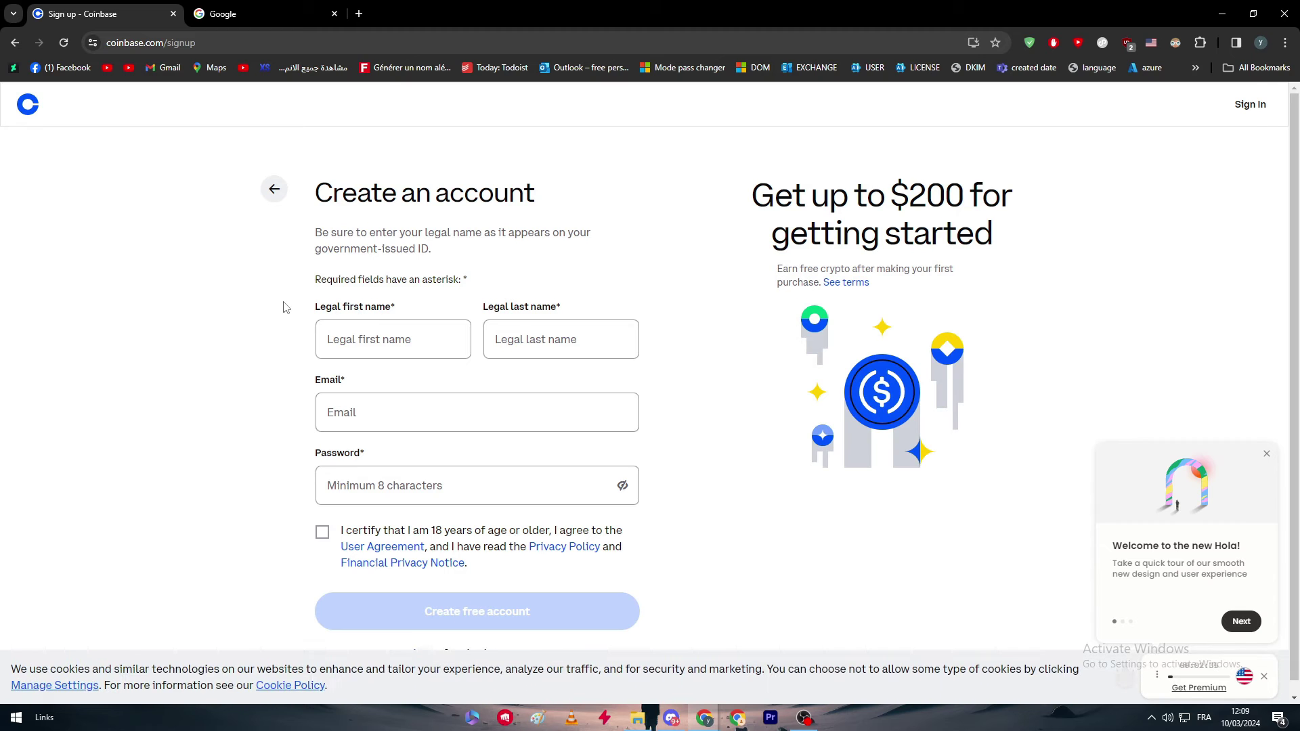
scroll(284, 307, down, 1)
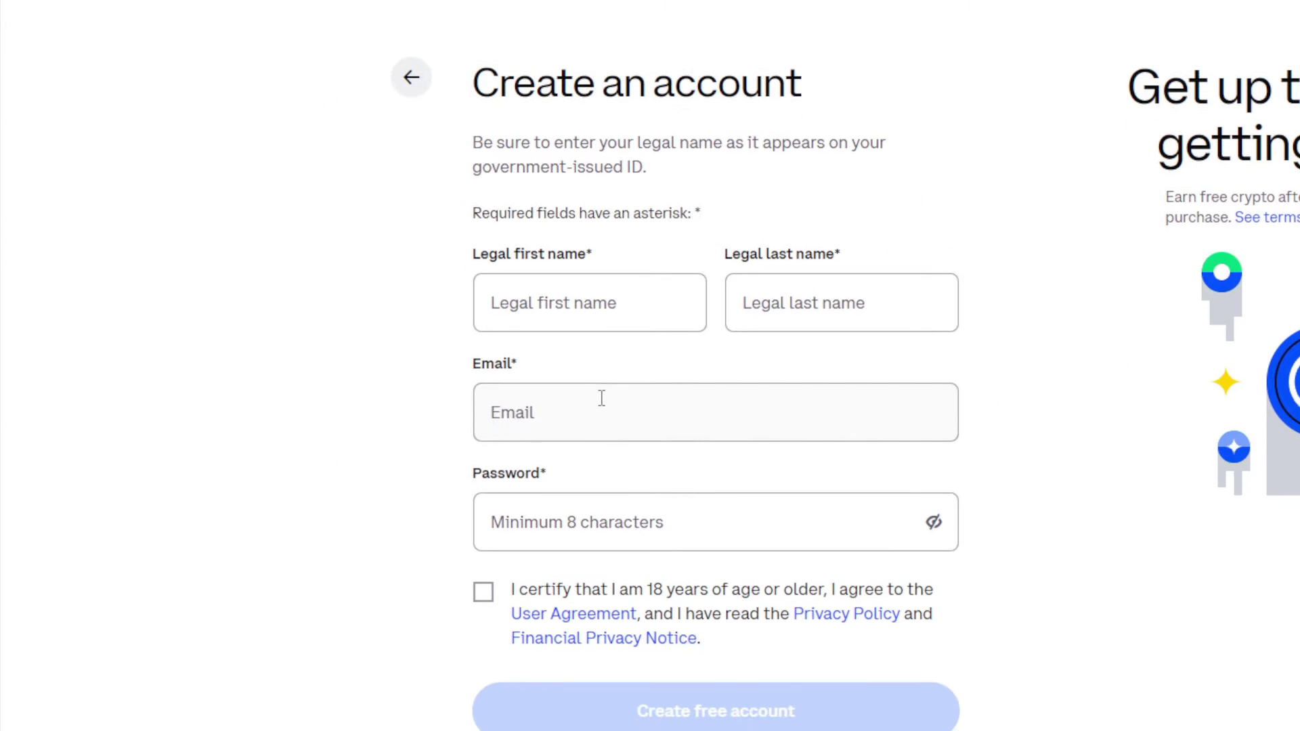
click(392, 390)
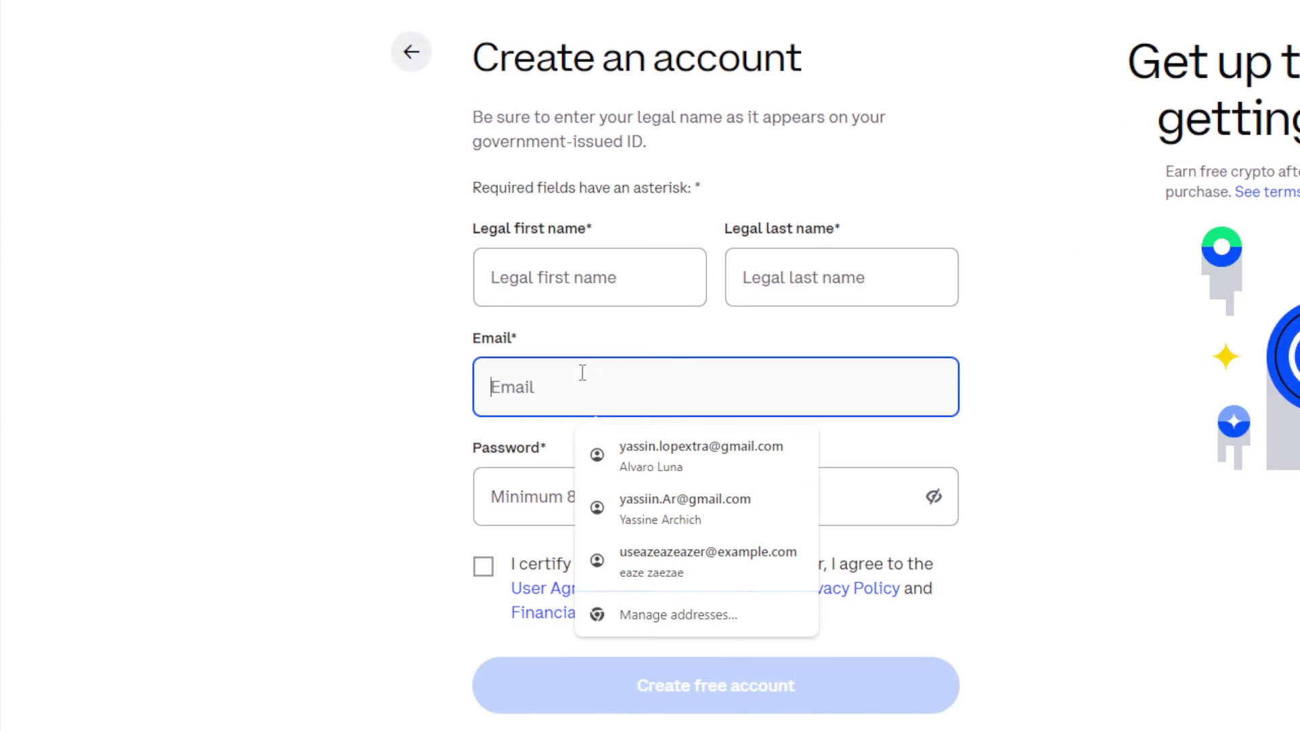
key(ctrl+v)
click(611, 270)
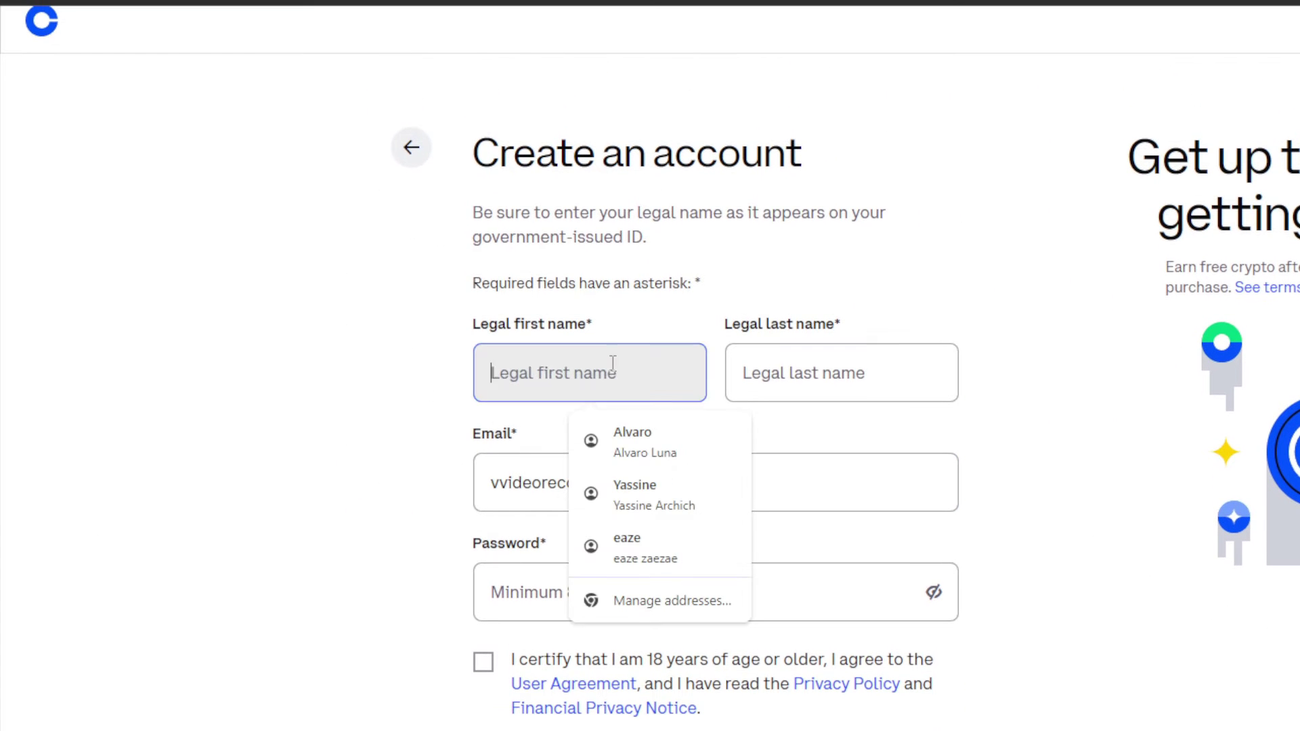
click(647, 446)
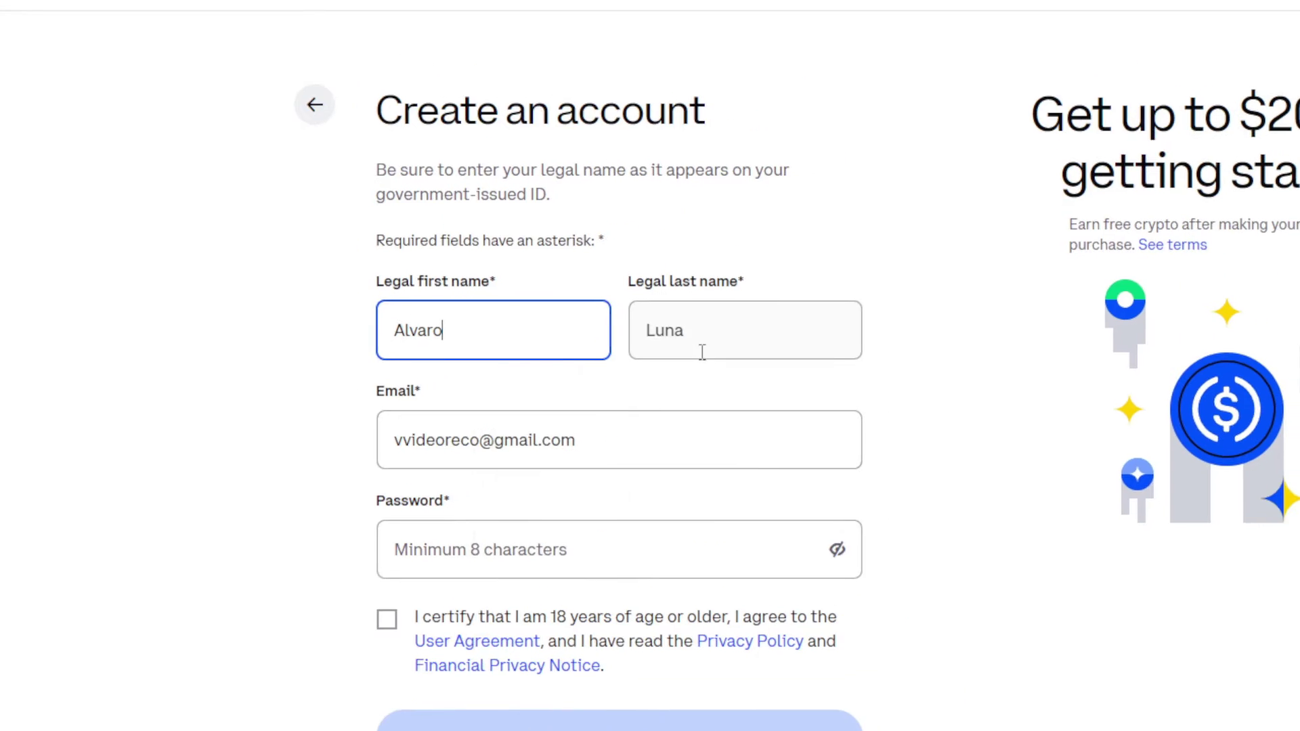
Enter a strong, Excellent-rated password and tick the age and terms certification.
click(345, 524)
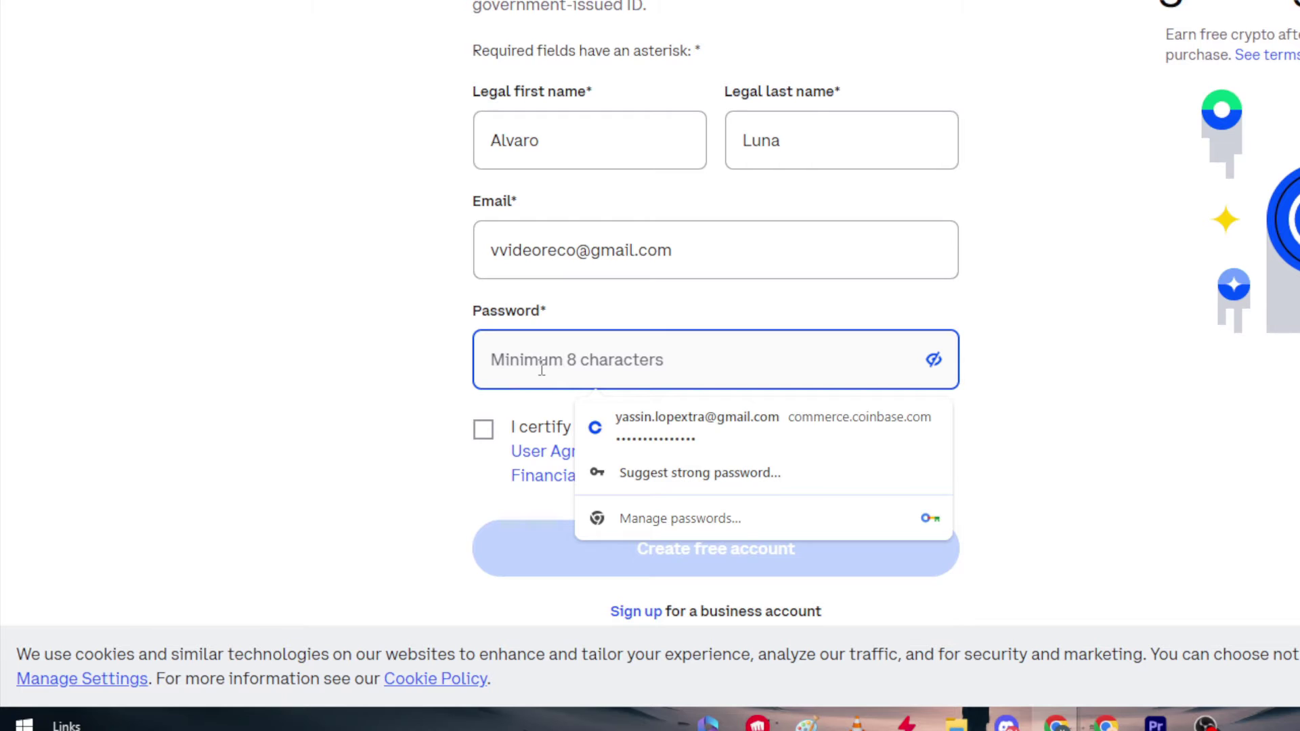
text(•••••••)
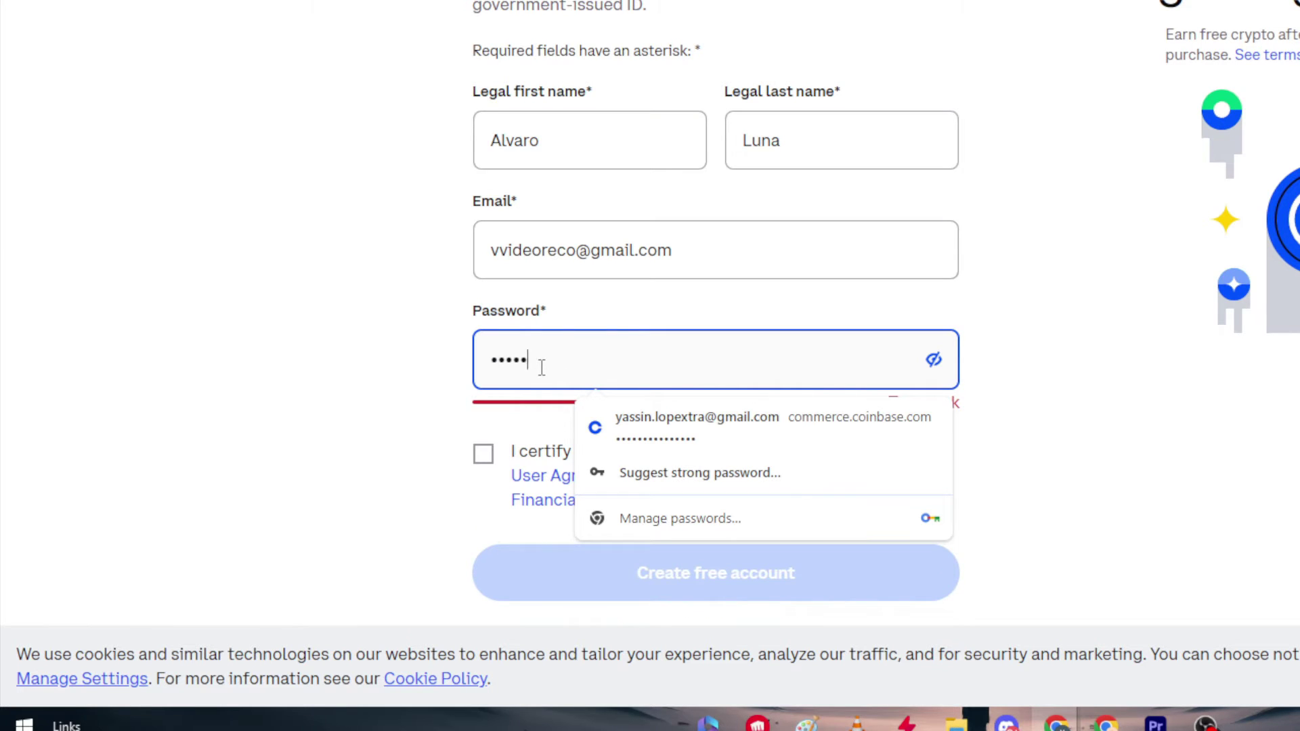
text(••••)
double_click(542, 368)
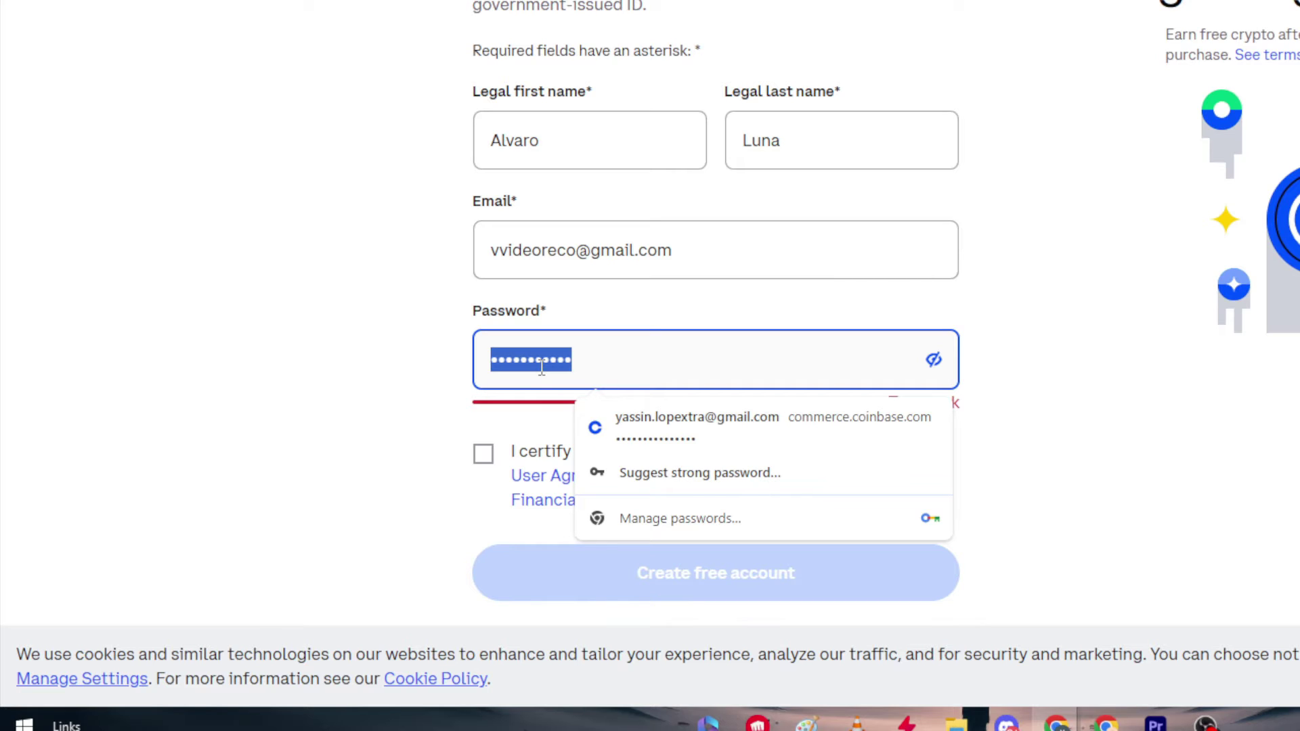
text(•••••••••)
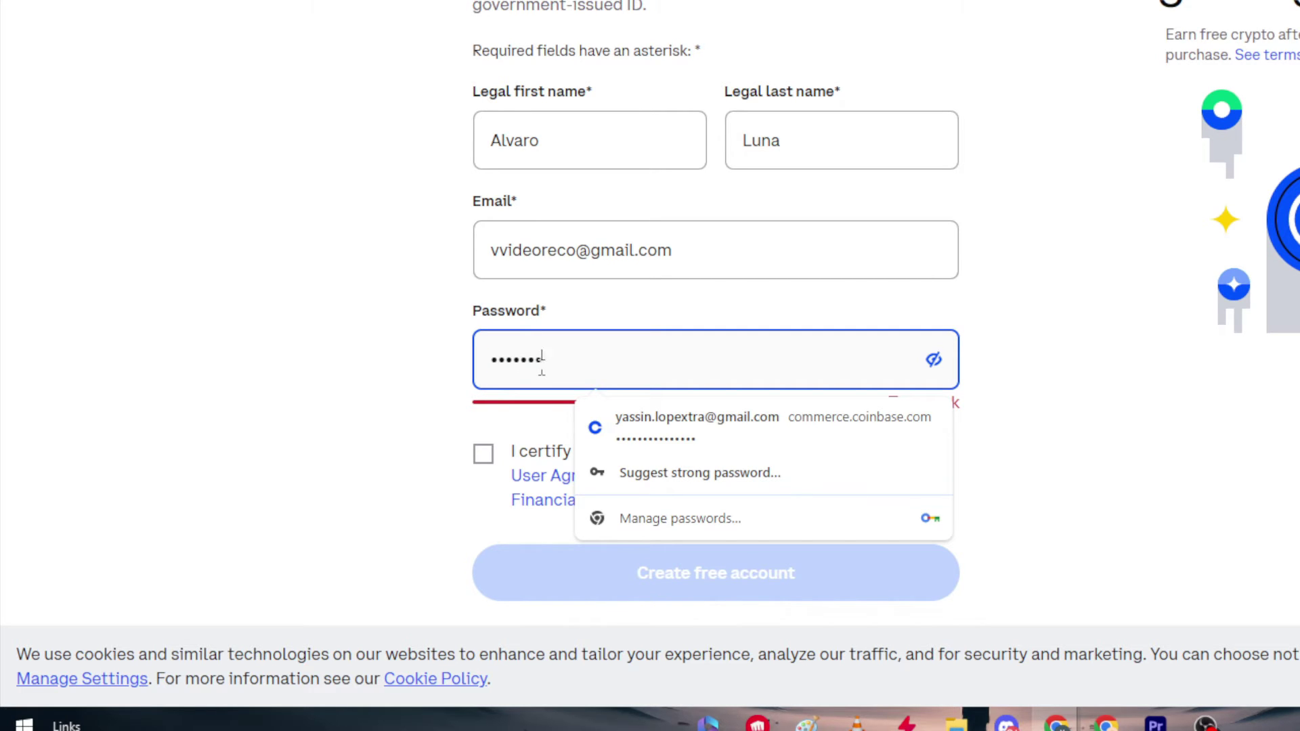
text(••••••)
click(347, 377)
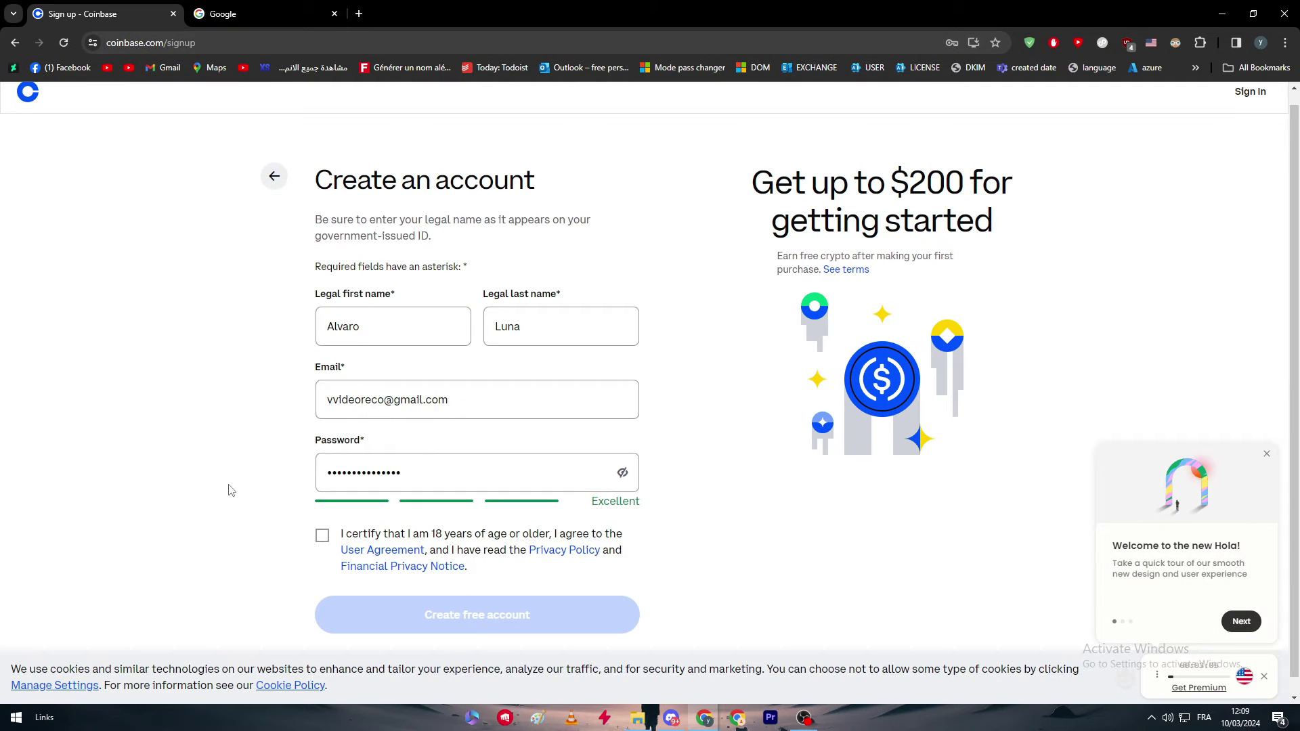
click(322, 535)
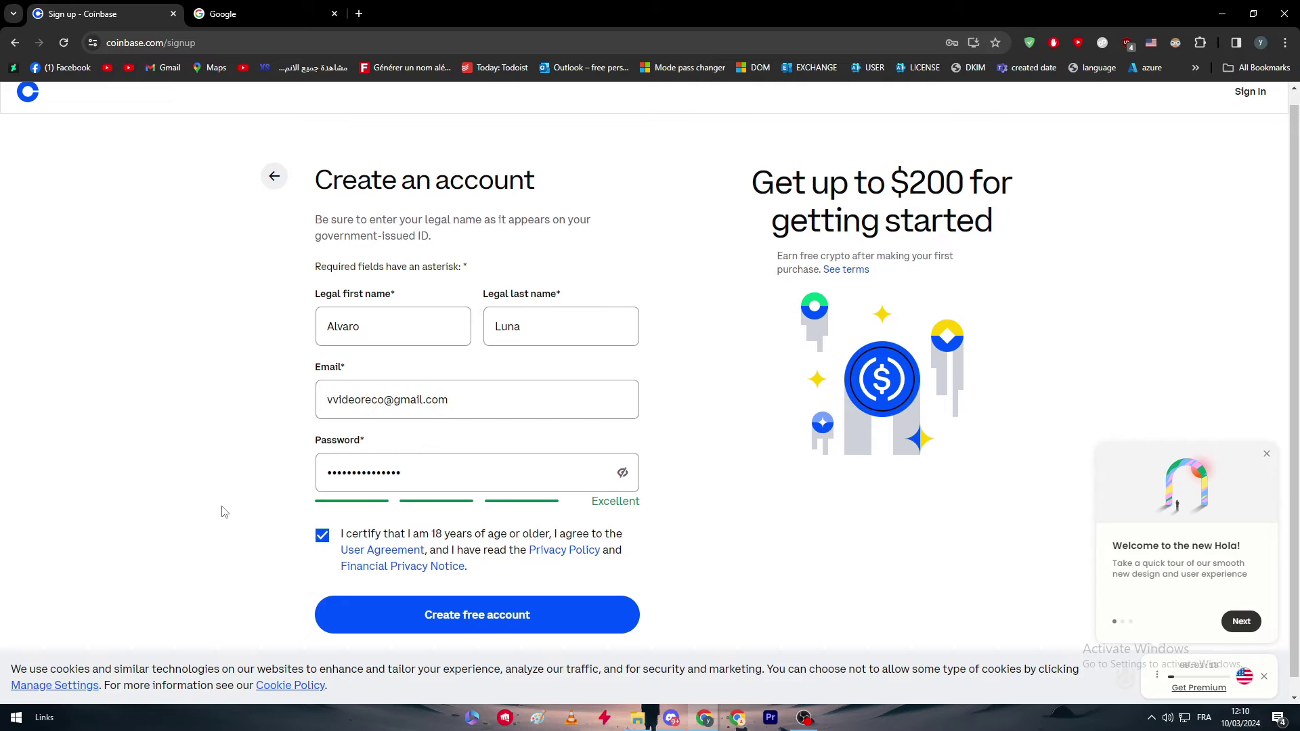
key(ctrl+t)
Create the free account, decline saving the password, and go to the Google tab for verification.
click(513, 611)
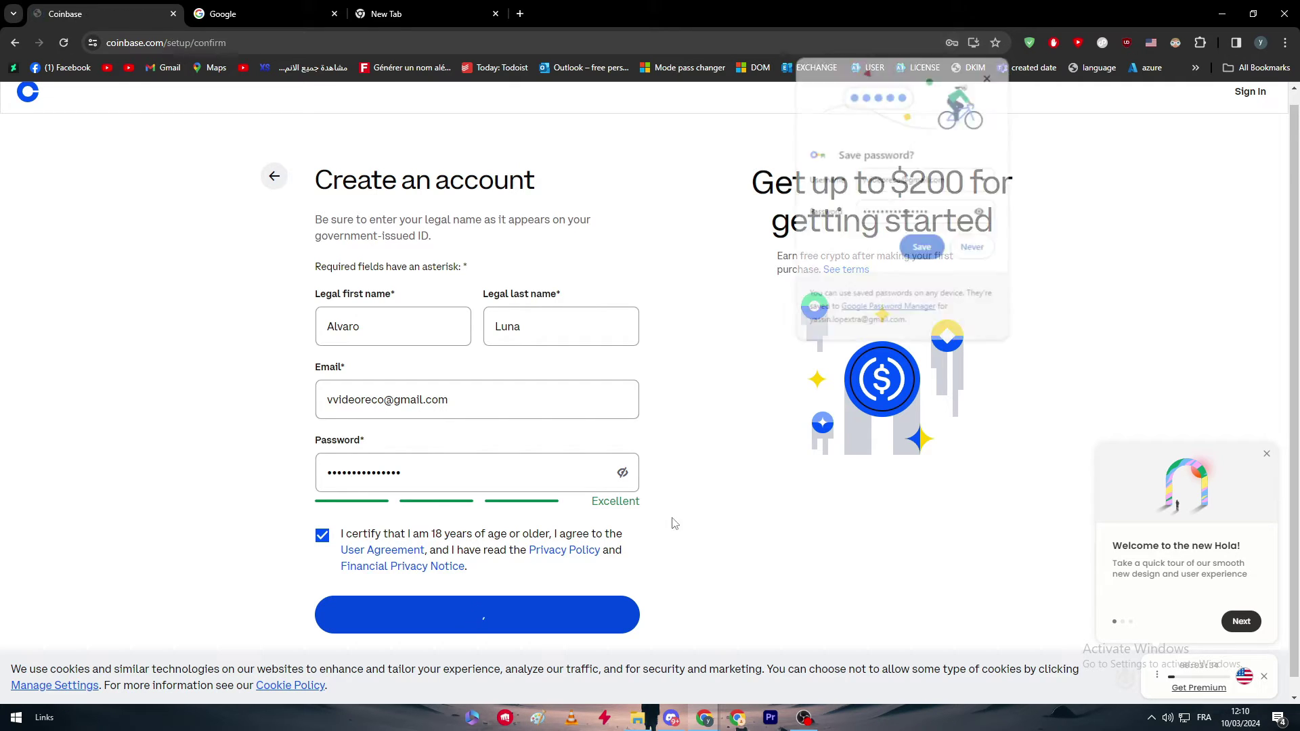
click(989, 77)
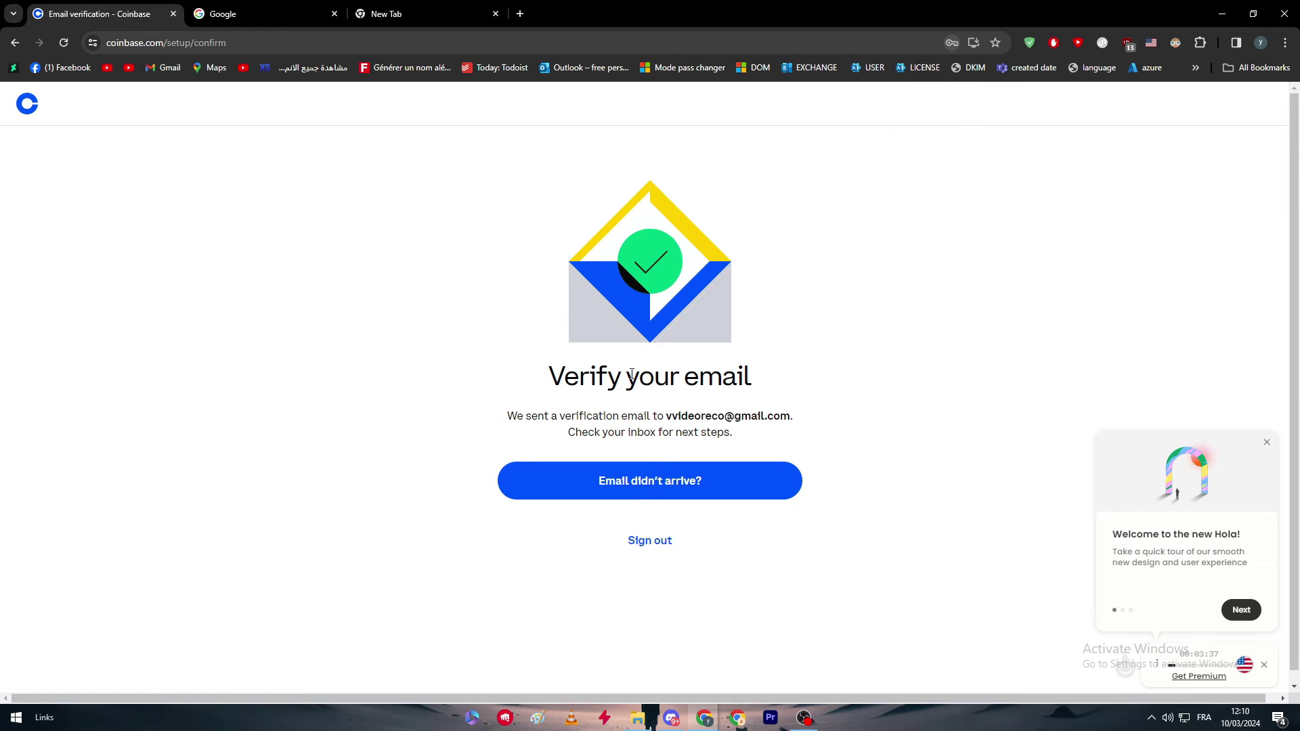
click(465, 6)
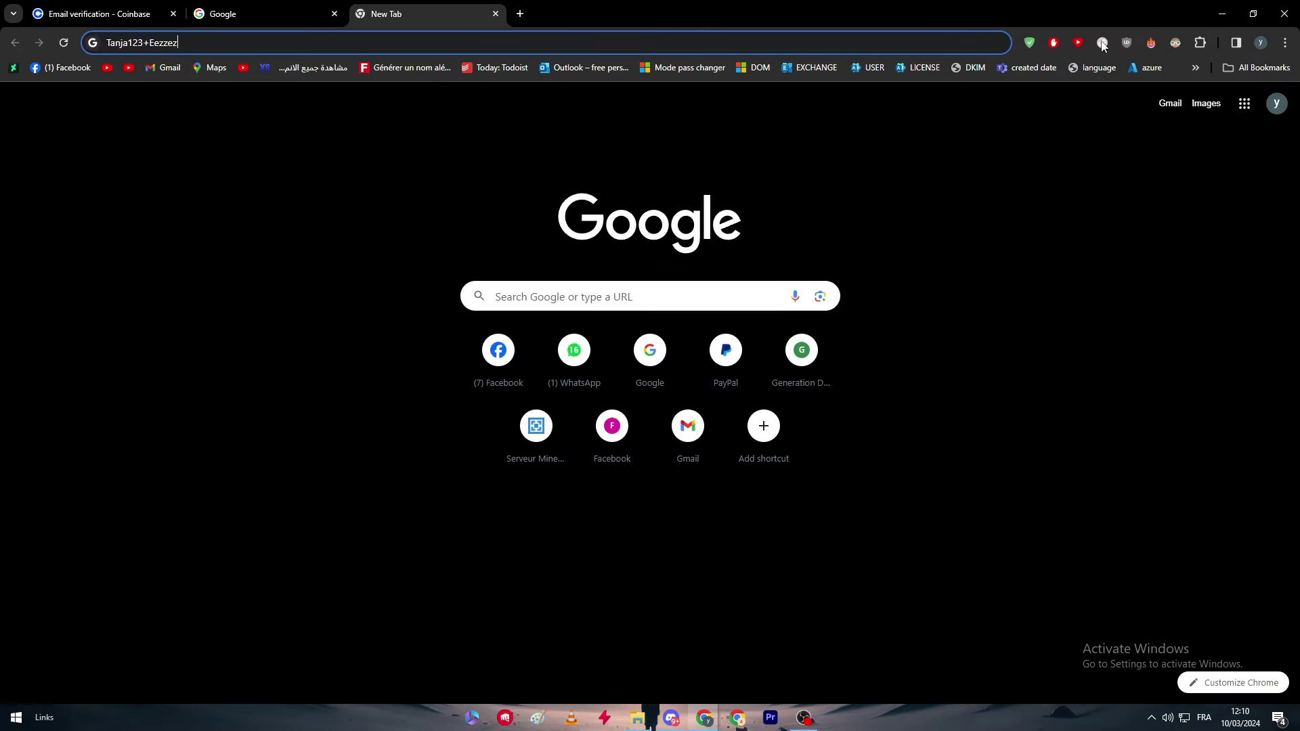
click(329, 4)
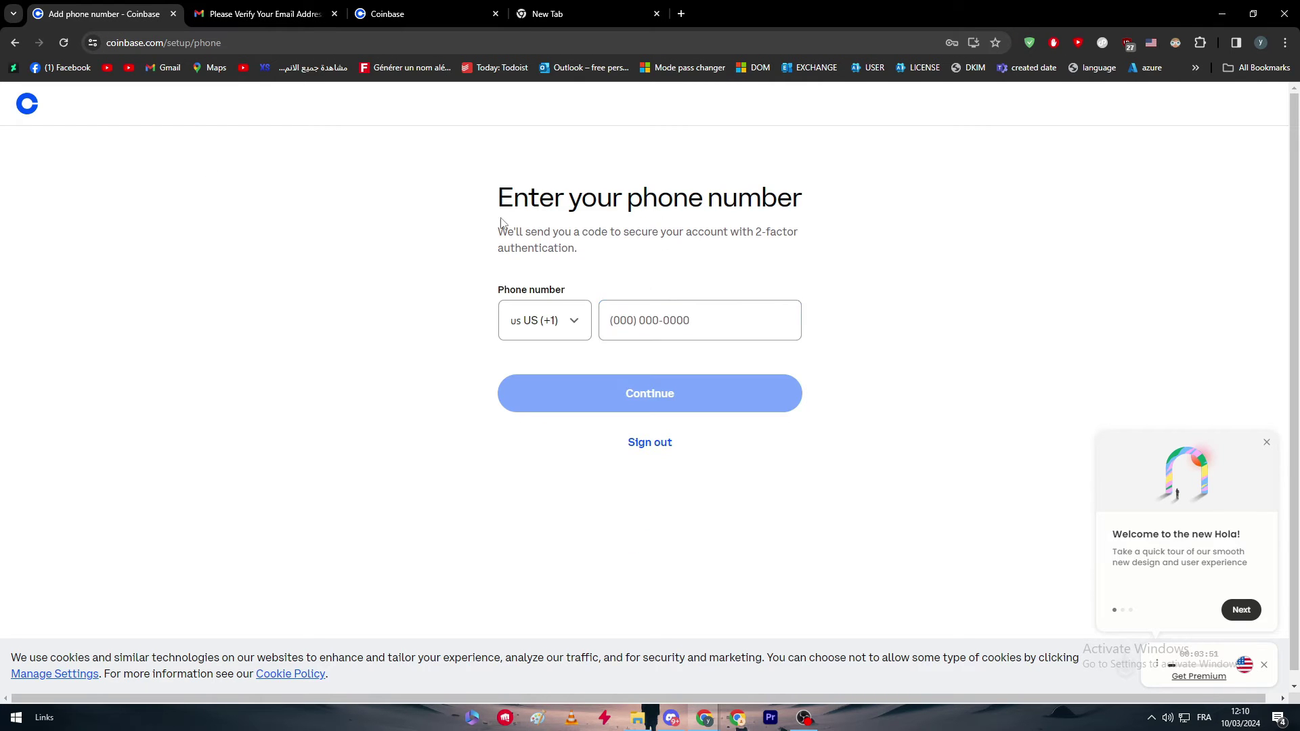
Check the country-code list on the phone number page and keep US (+1).
drag(491, 206, 826, 215)
click(872, 211)
click(1266, 443)
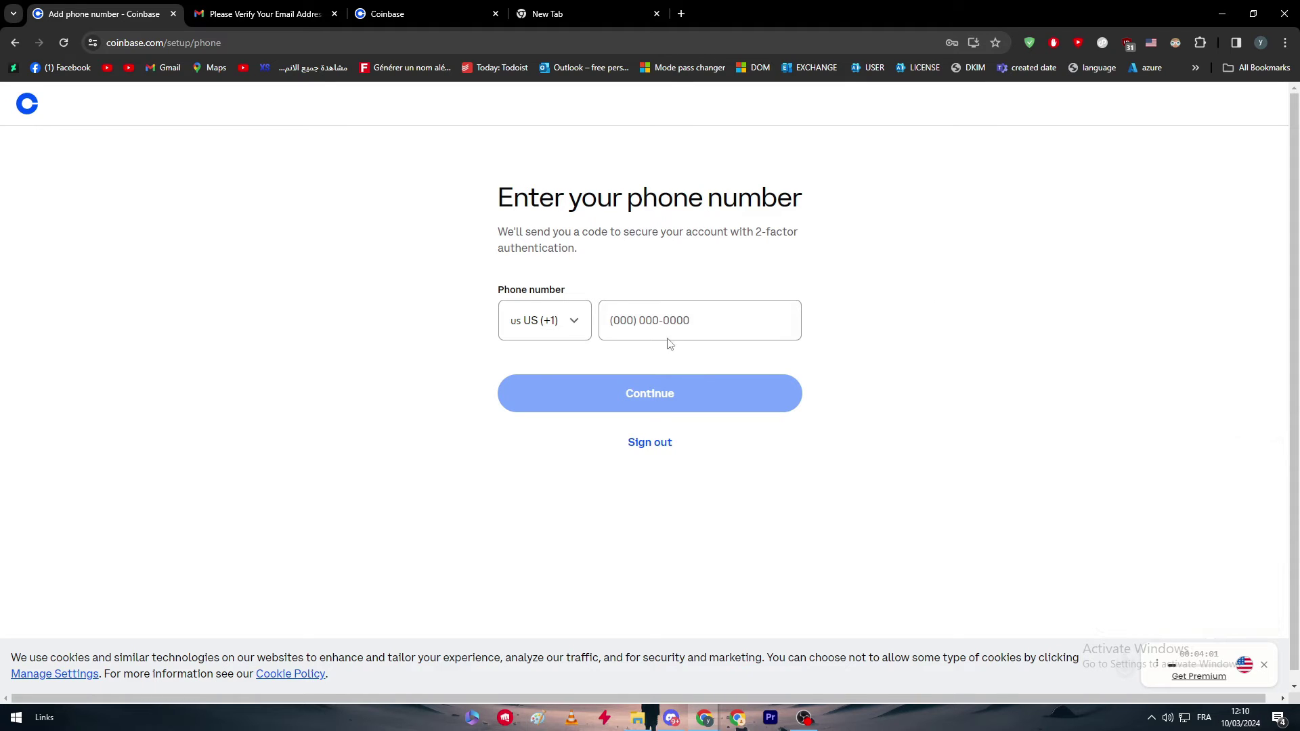
click(563, 325)
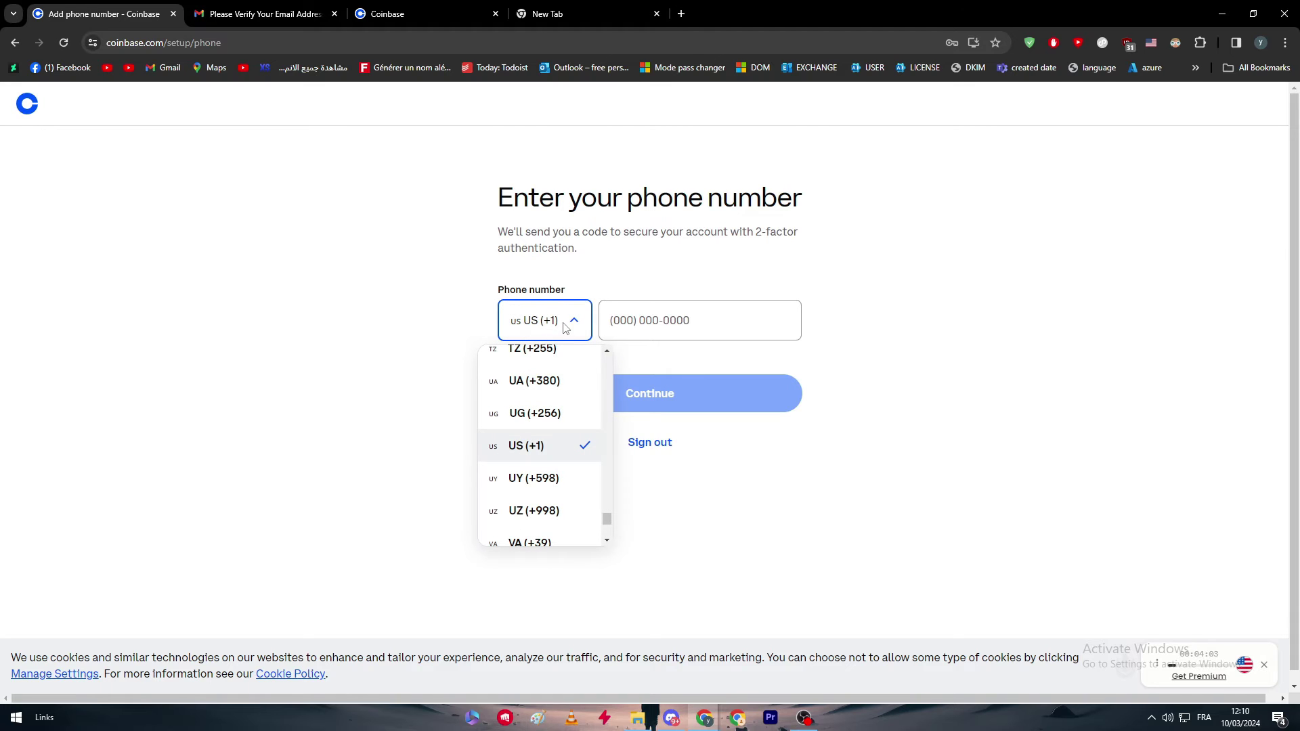
drag(607, 519, 607, 510)
click(863, 526)
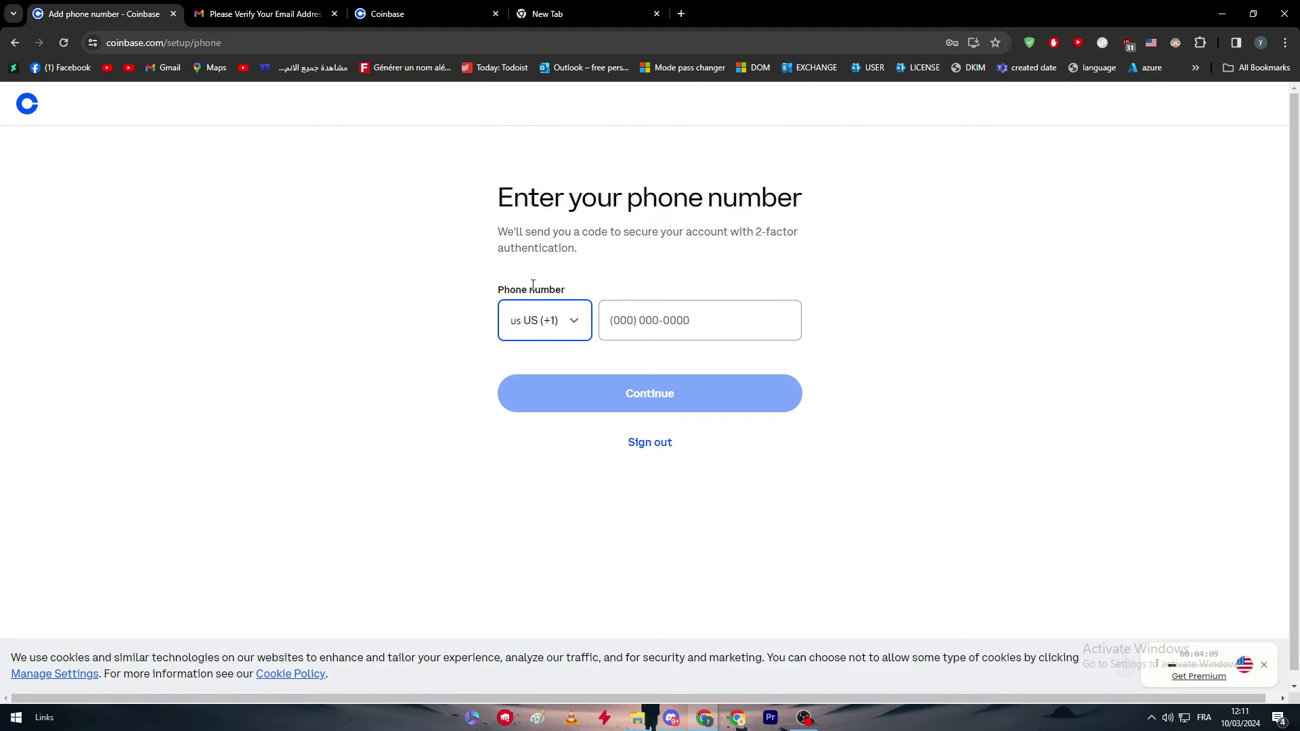
click(718, 195)
Search Google for 5sim, open 5sim.net beside the Coinbase tab, and dismiss the cookie notice.
click(681, 13)
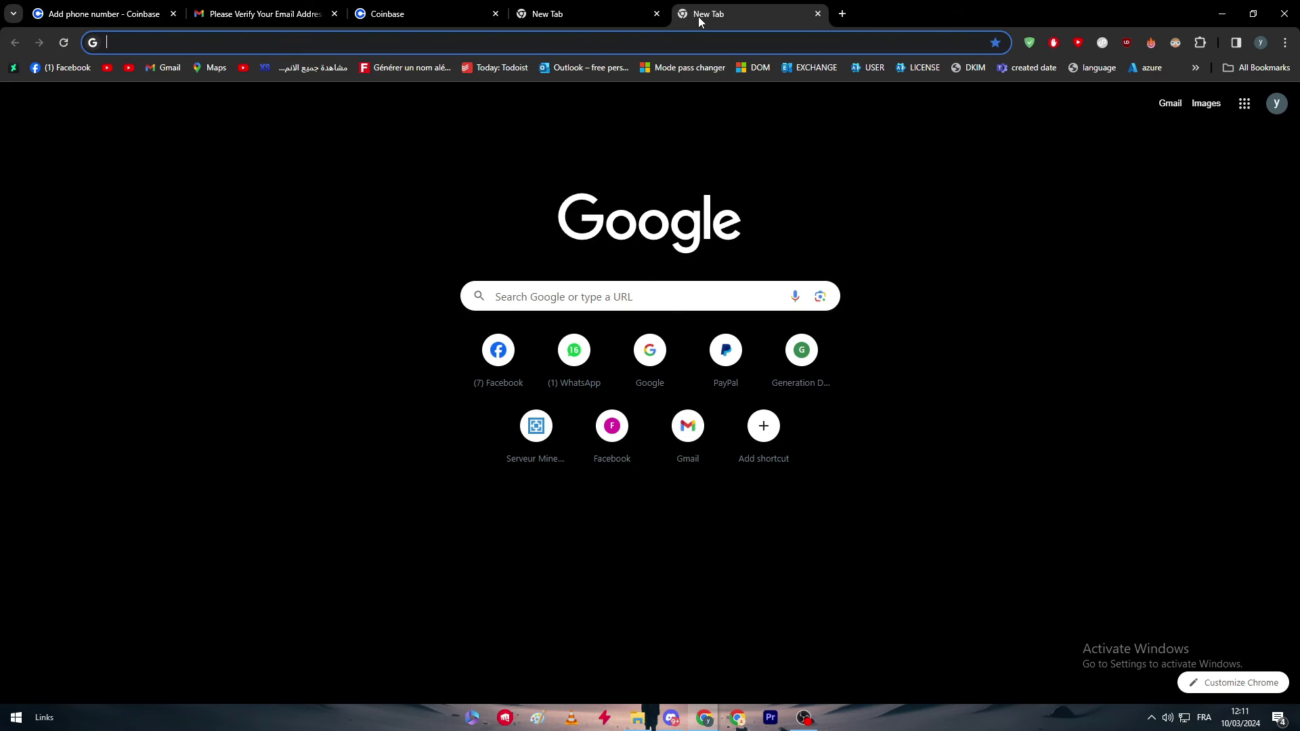
text(5sim)
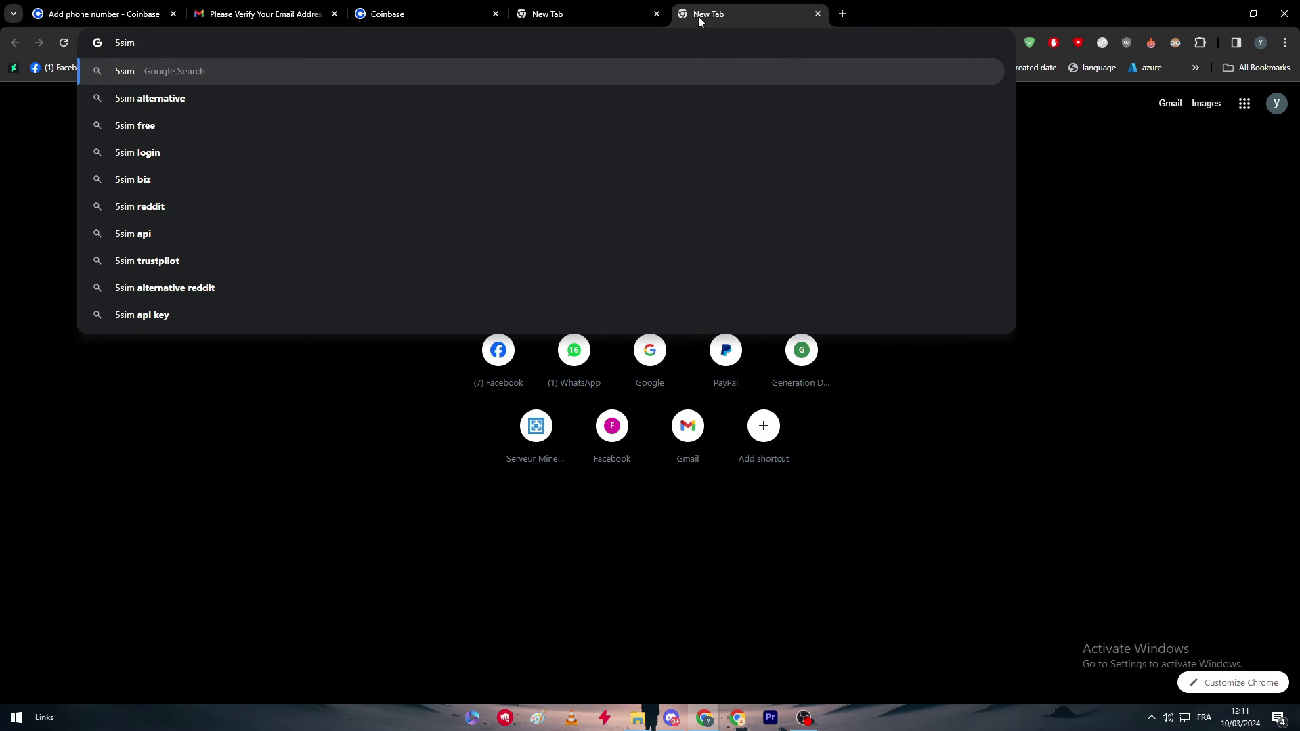
key(Return)
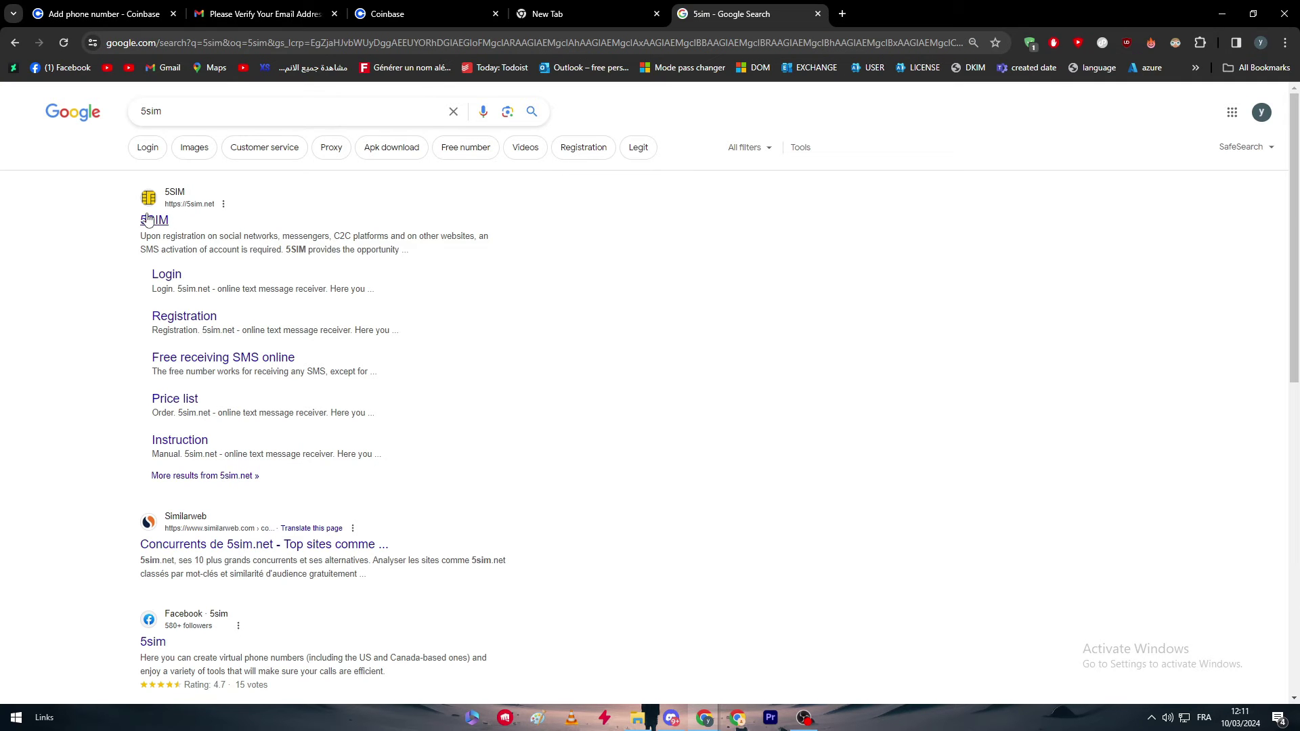
click(154, 219)
drag(829, 12, 264, 14)
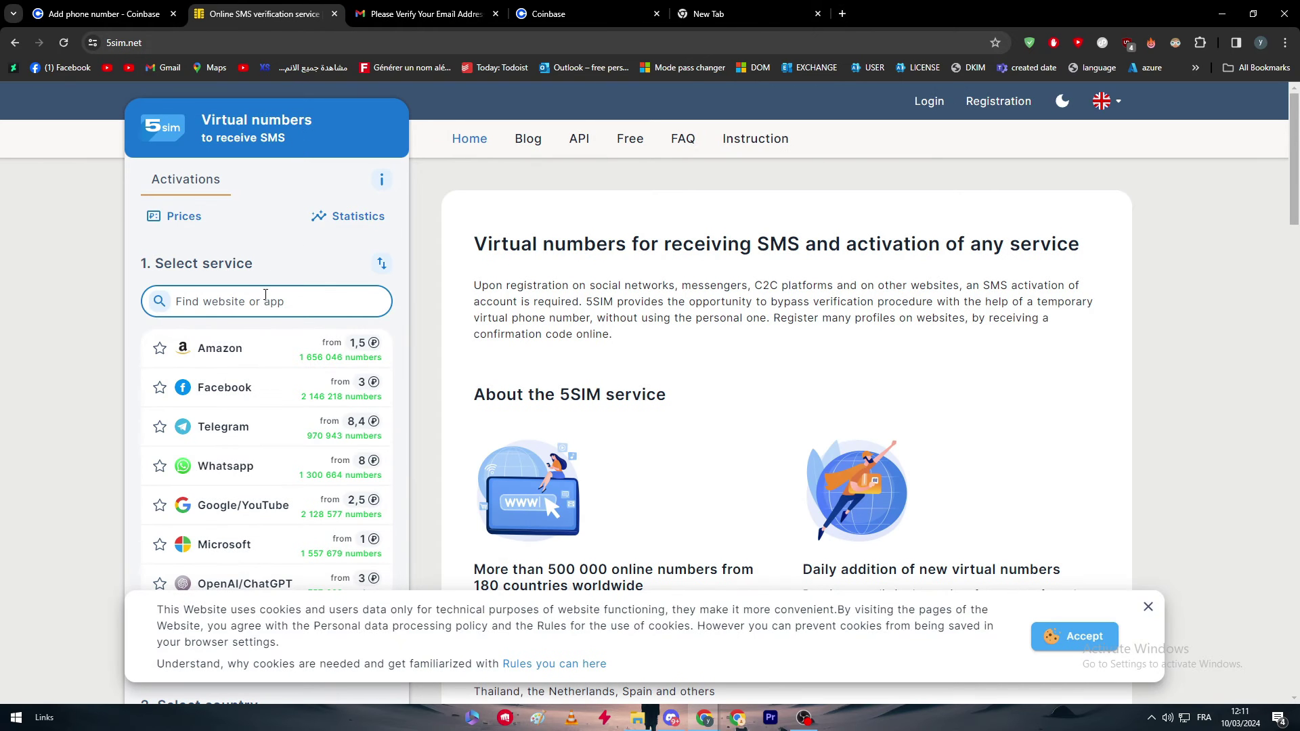
click(1148, 607)
scroll(554, 418, down, 3)
scroll(554, 418, up, 2)
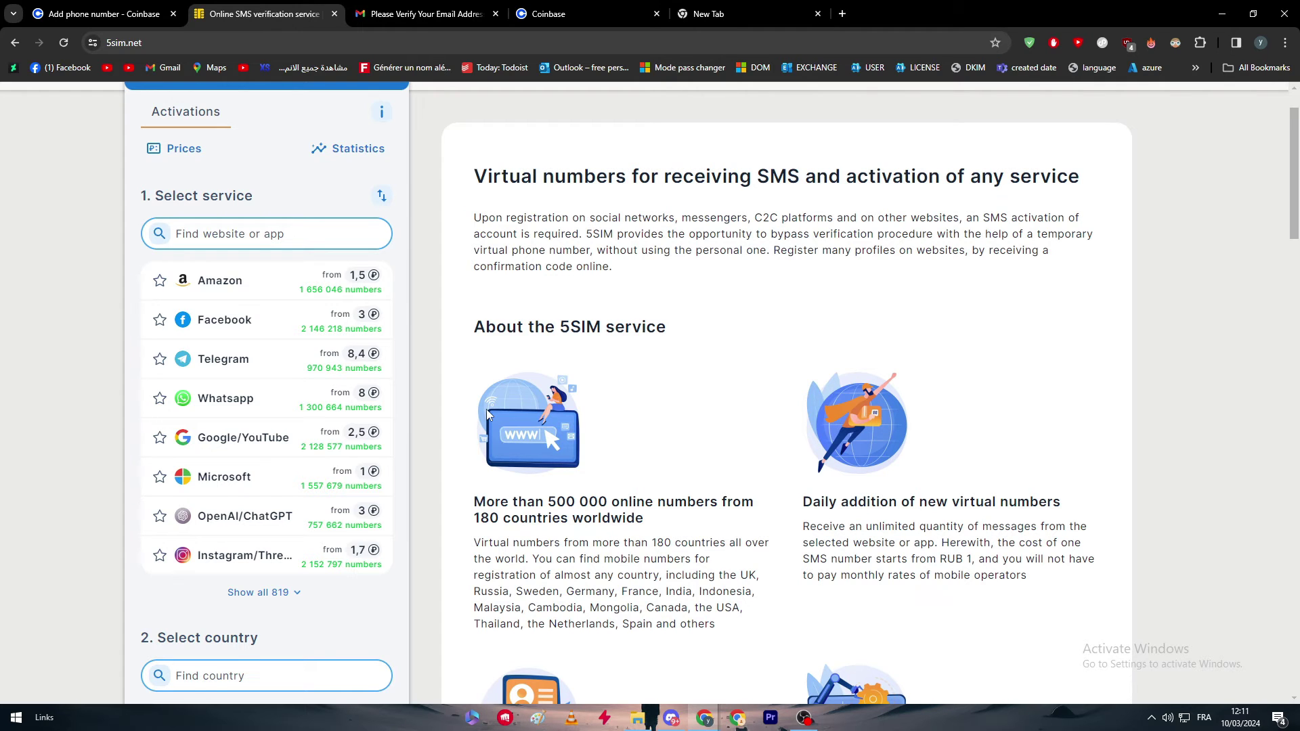
On 5SIM, choose Coinbase as the service and USA as the country.
click(215, 232)
text(coinbase)
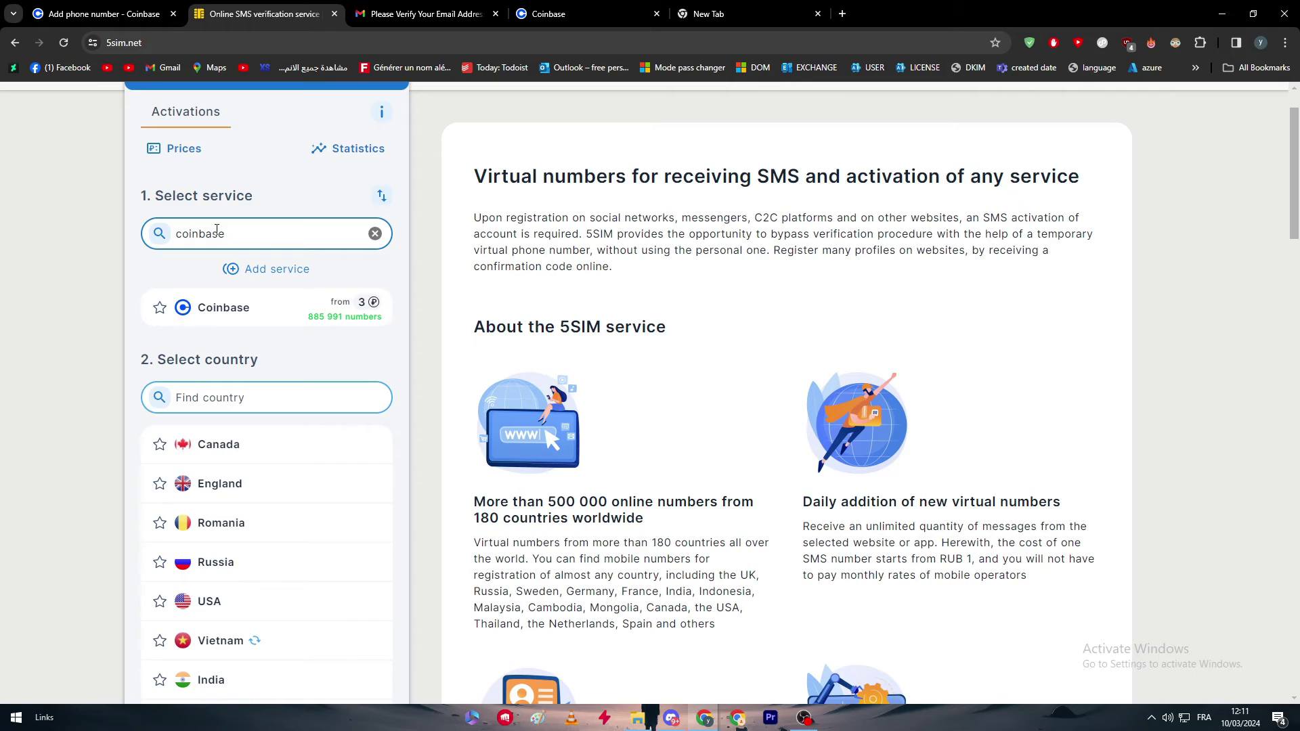
click(227, 306)
click(240, 233)
text(usa)
click(210, 275)
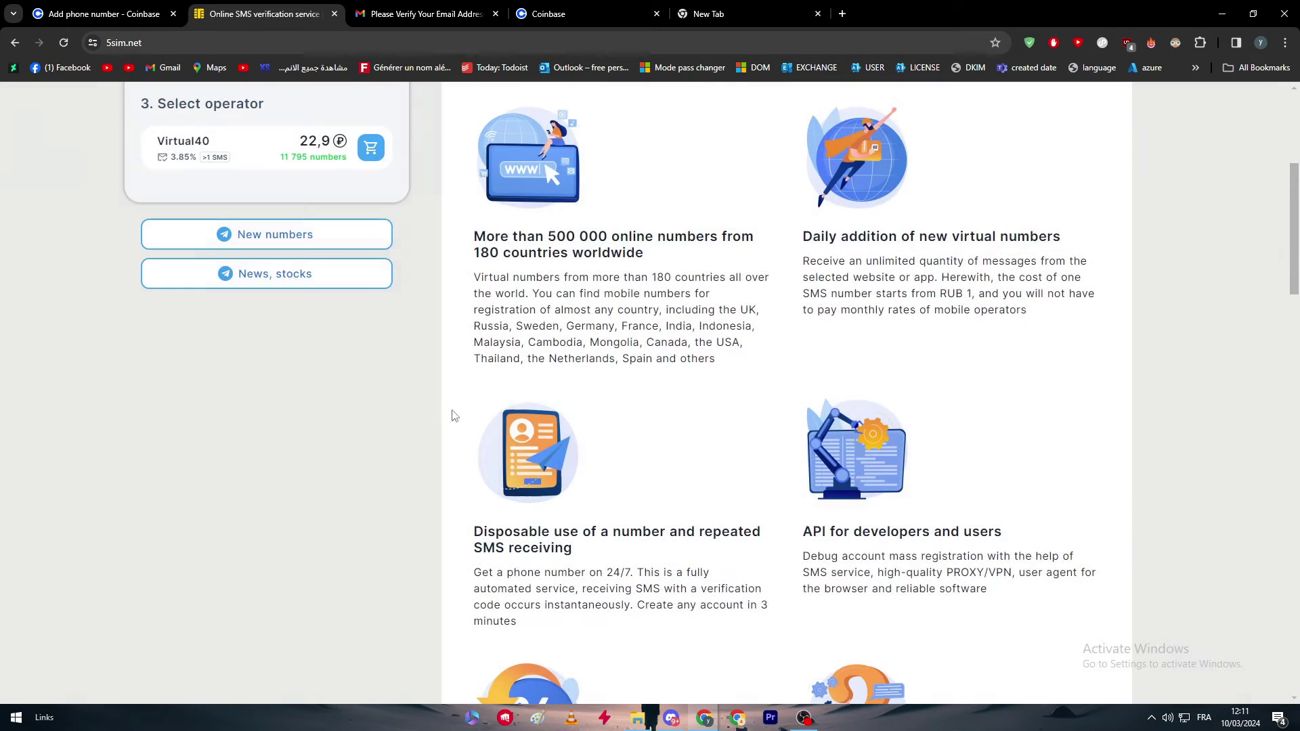
scroll(371, 216, up, 4)
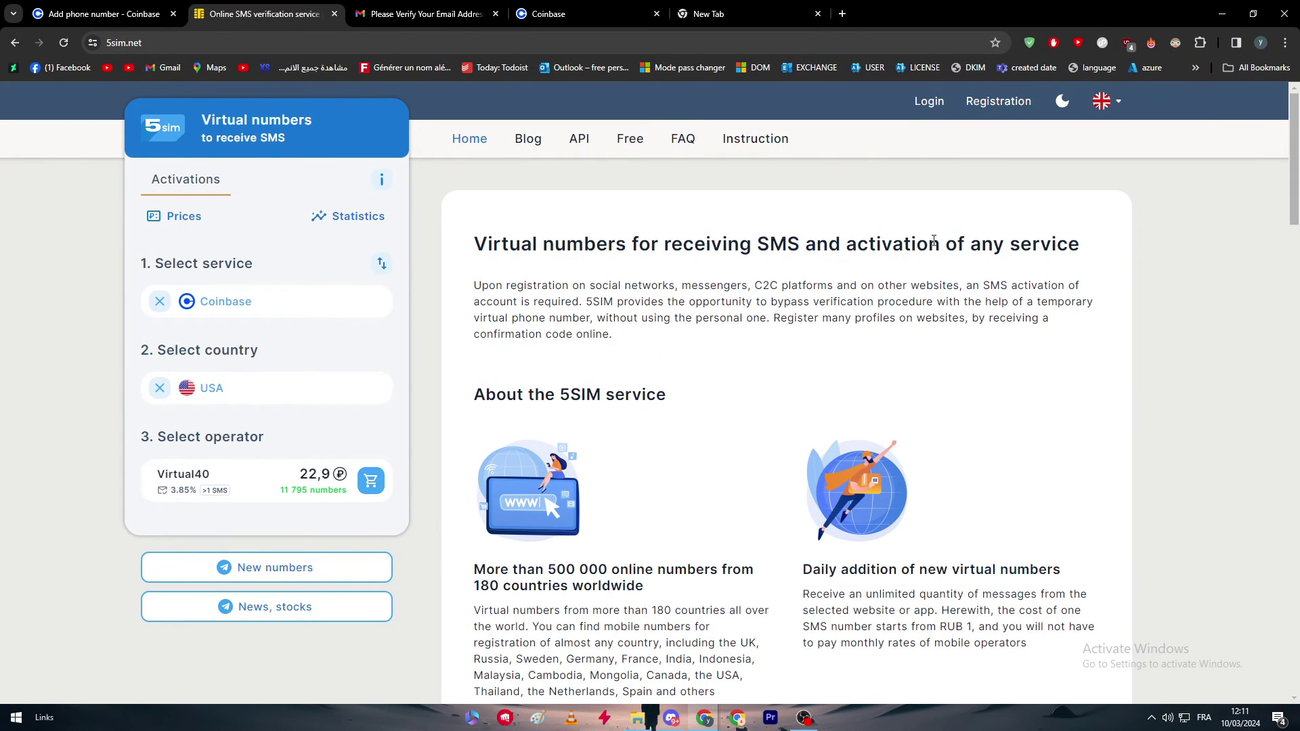
Search Google for '22,9 rupees in usd' and open the first Mconvert result.
click(843, 14)
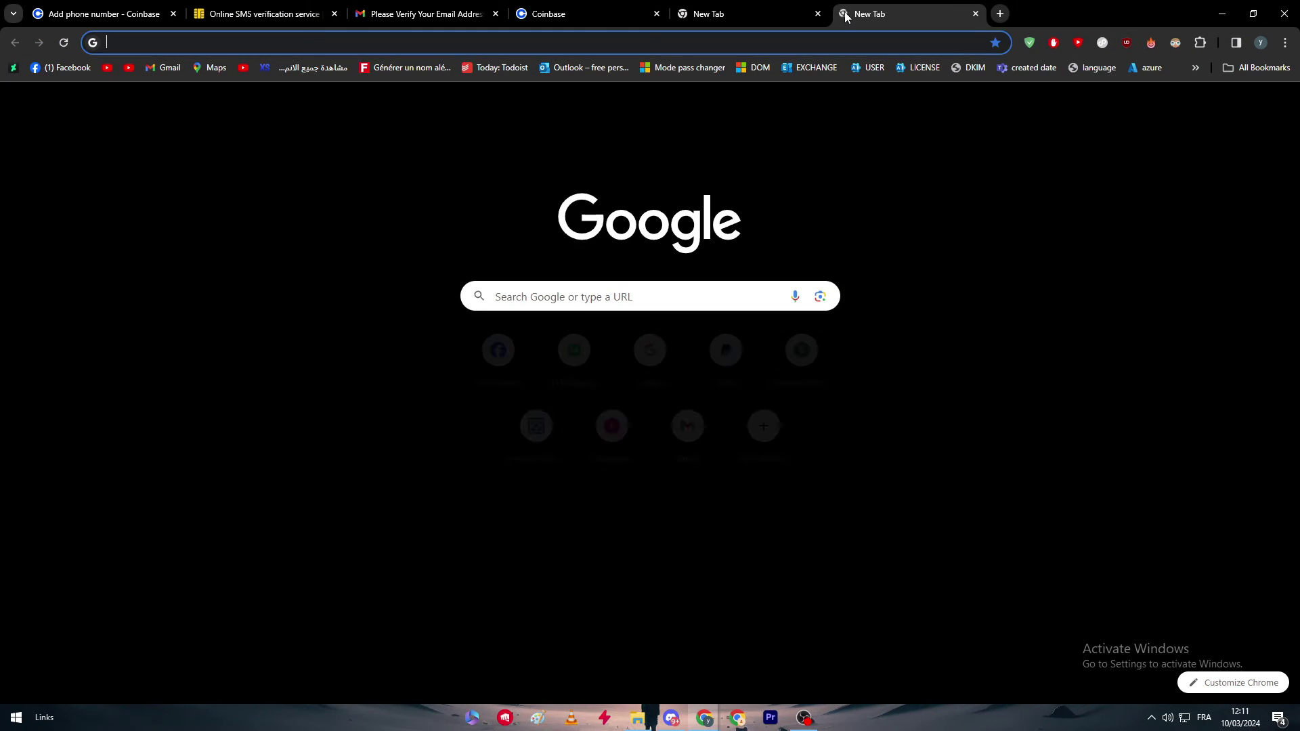
text(22.)
key(BackSpace)
text(,9 )
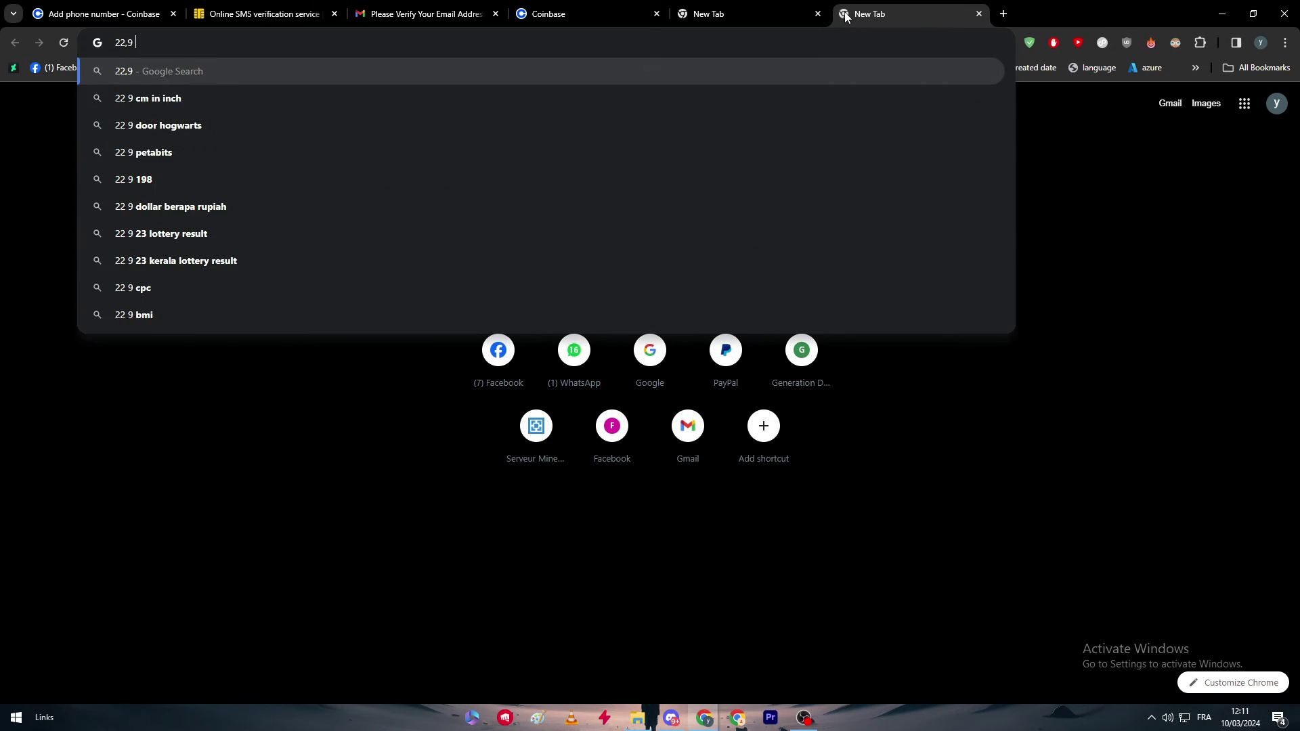
text(rupees in usd)
key(Return)
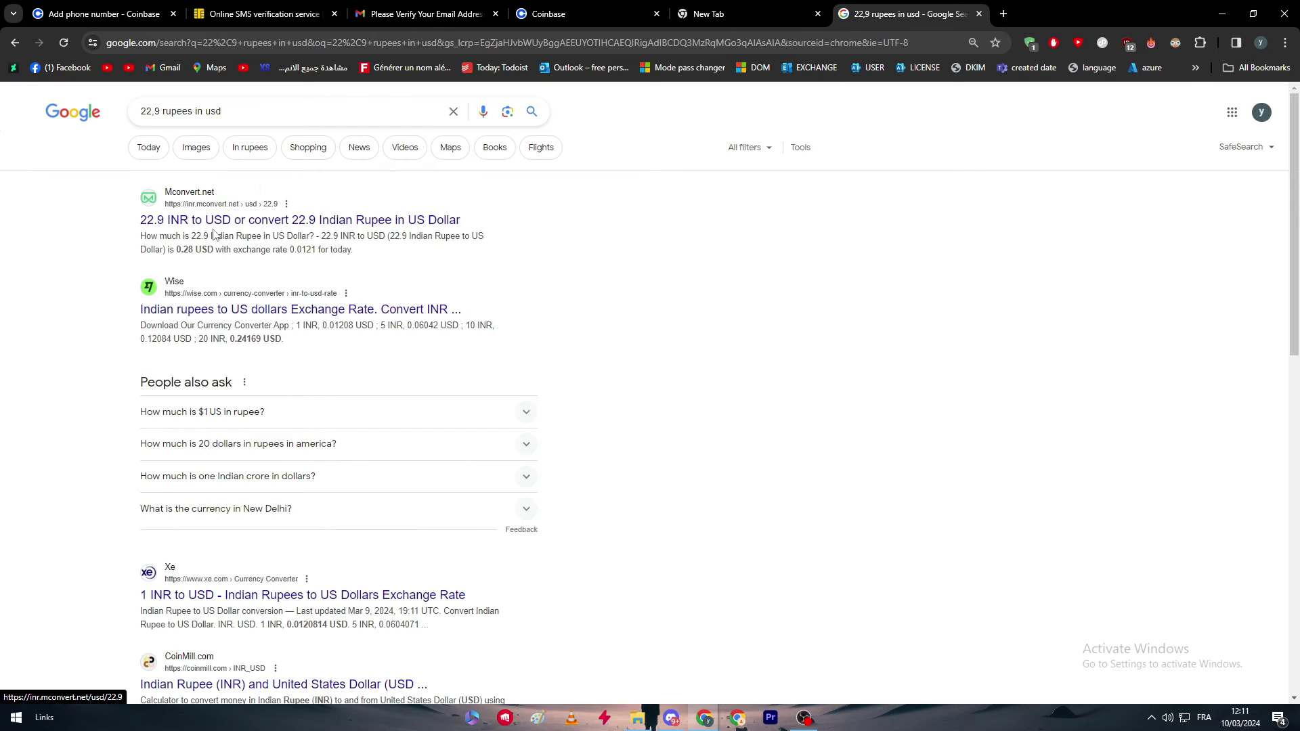
click(208, 227)
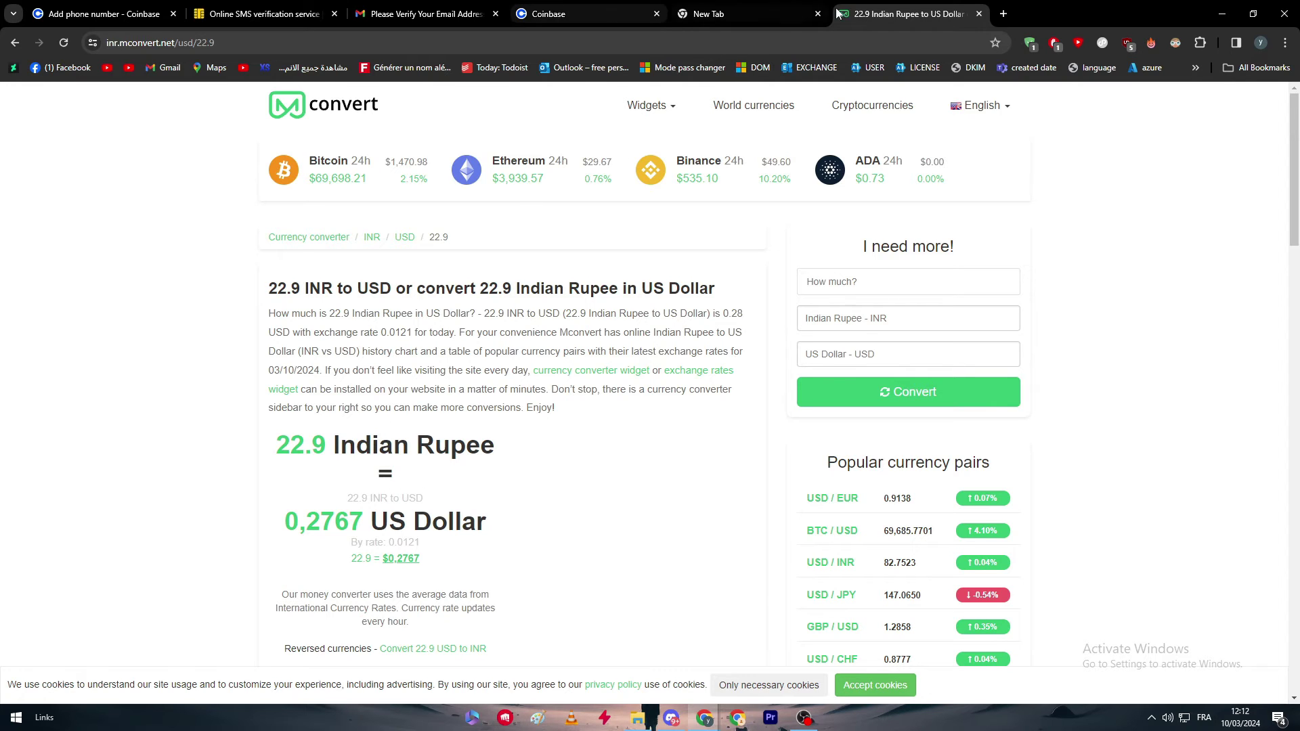
Move the 5SIM tab next to the New Tab and return to the Coinbase phone number page.
click(769, 12)
click(609, 8)
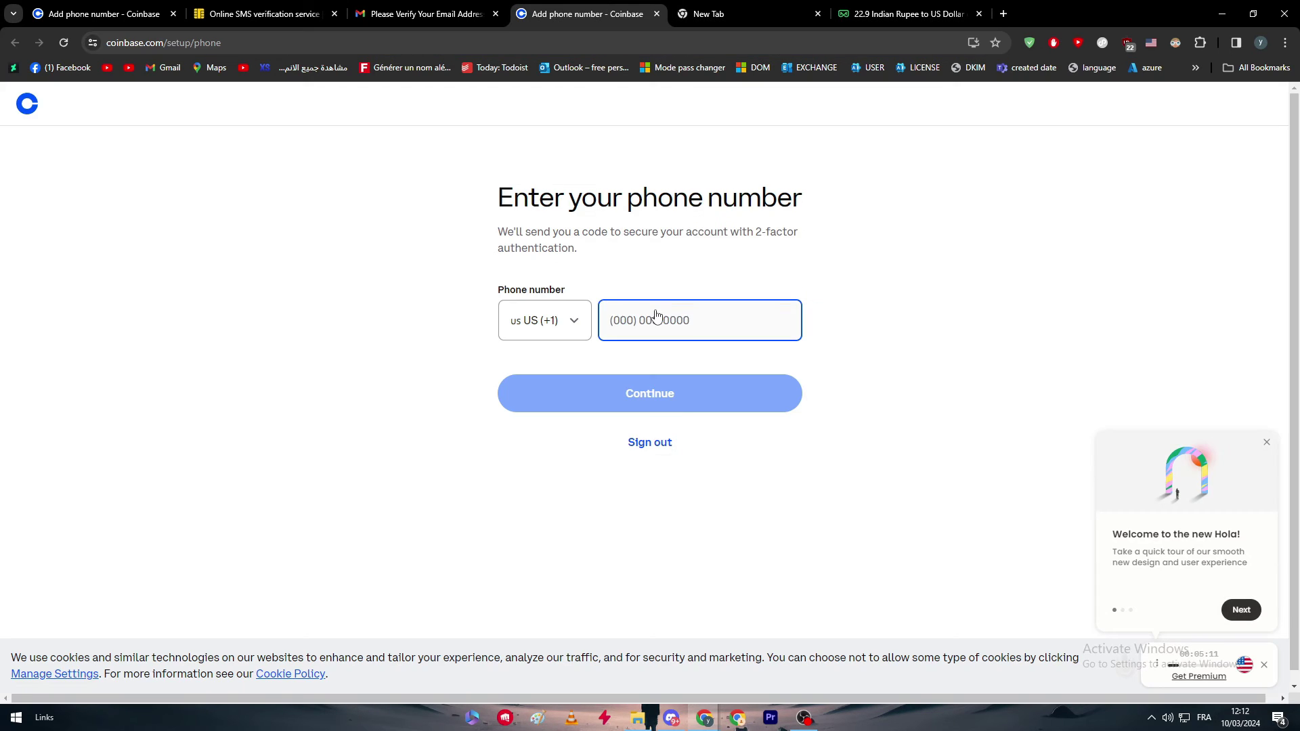
click(710, 22)
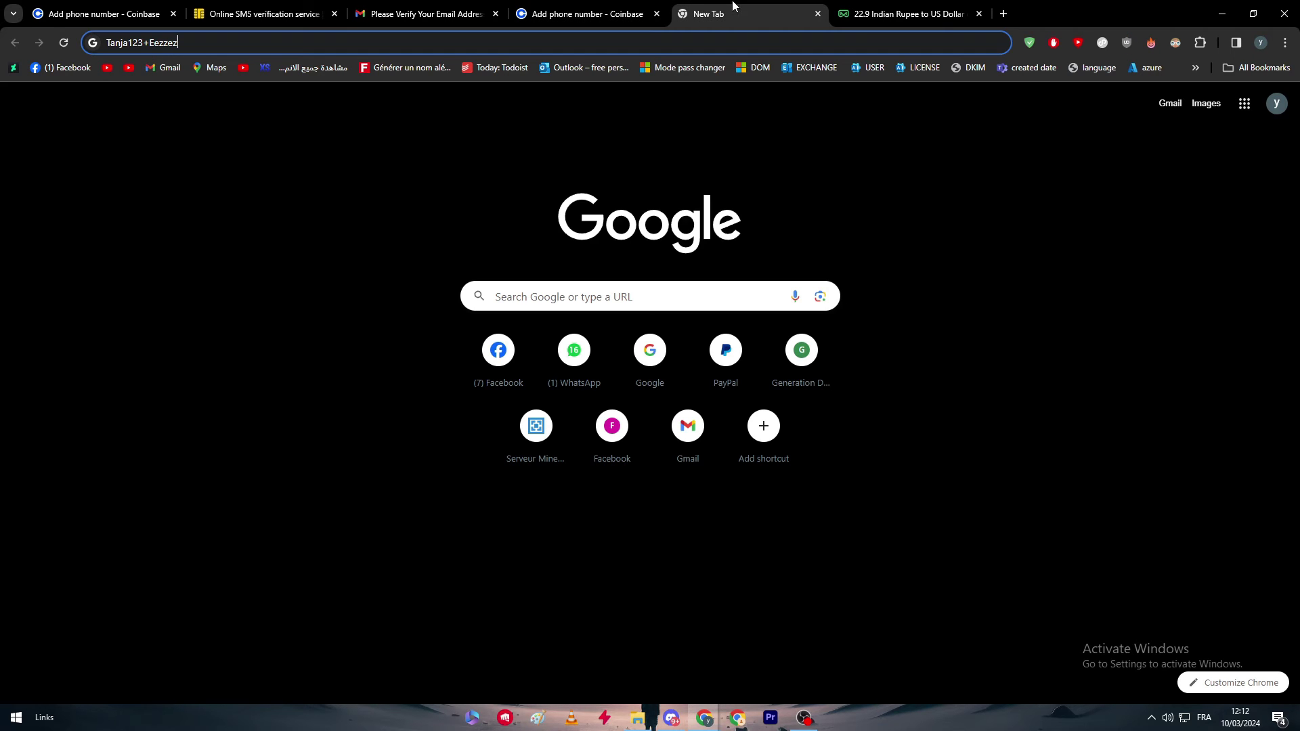
drag(271, 12, 691, 8)
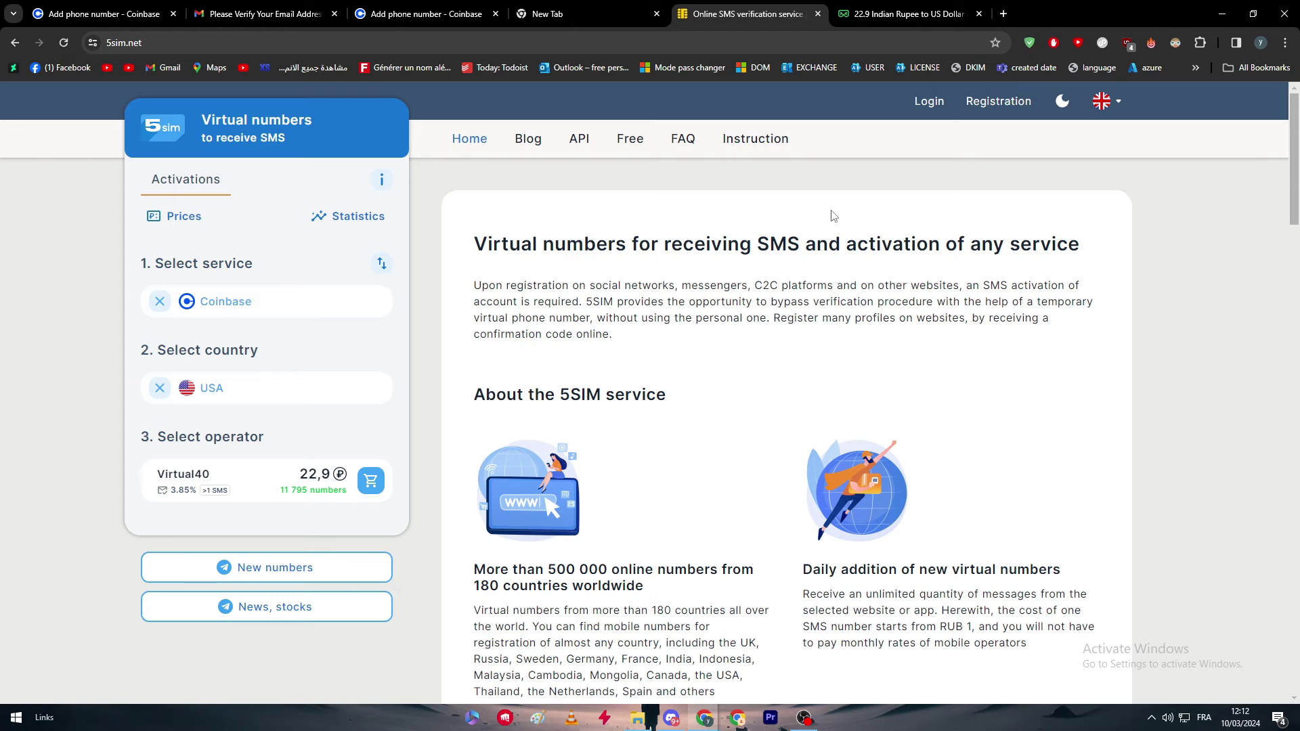
click(501, 5)
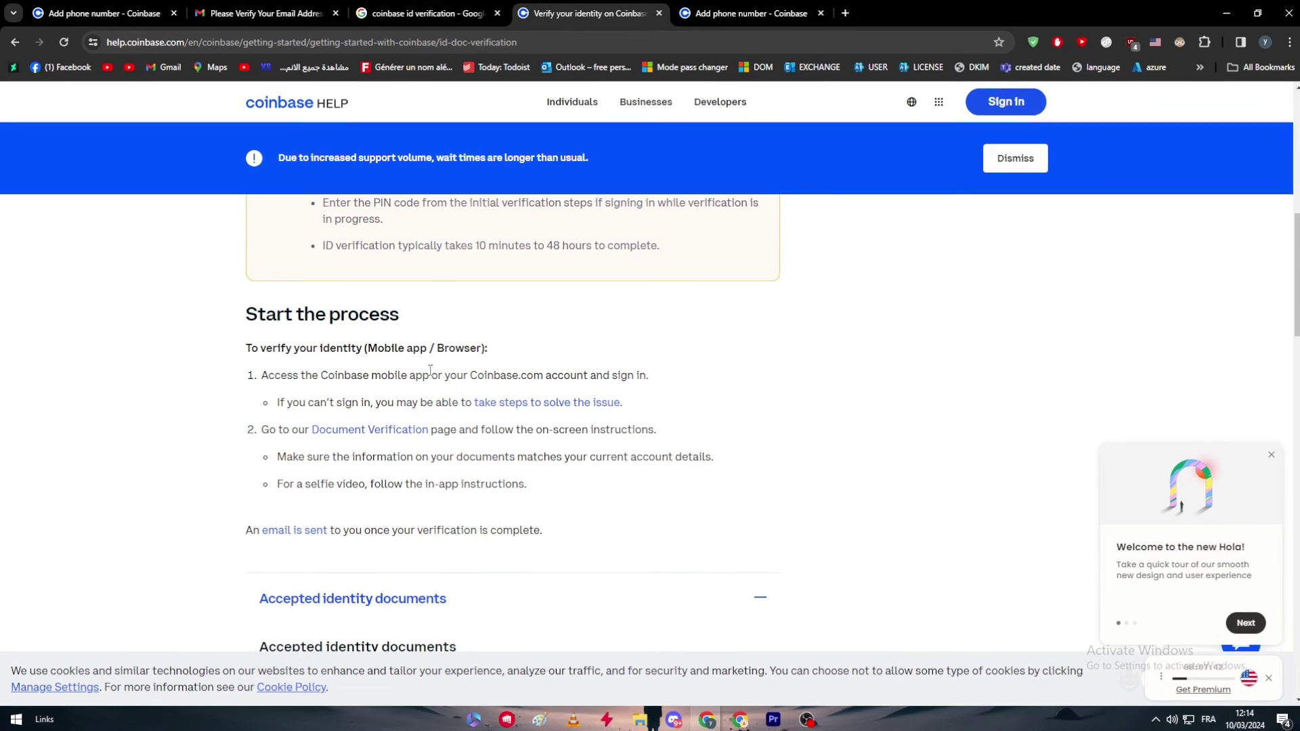
Scroll the Verify your identity article to Start the process and Accepted identity documents.
scroll(635, 352, down, 1)
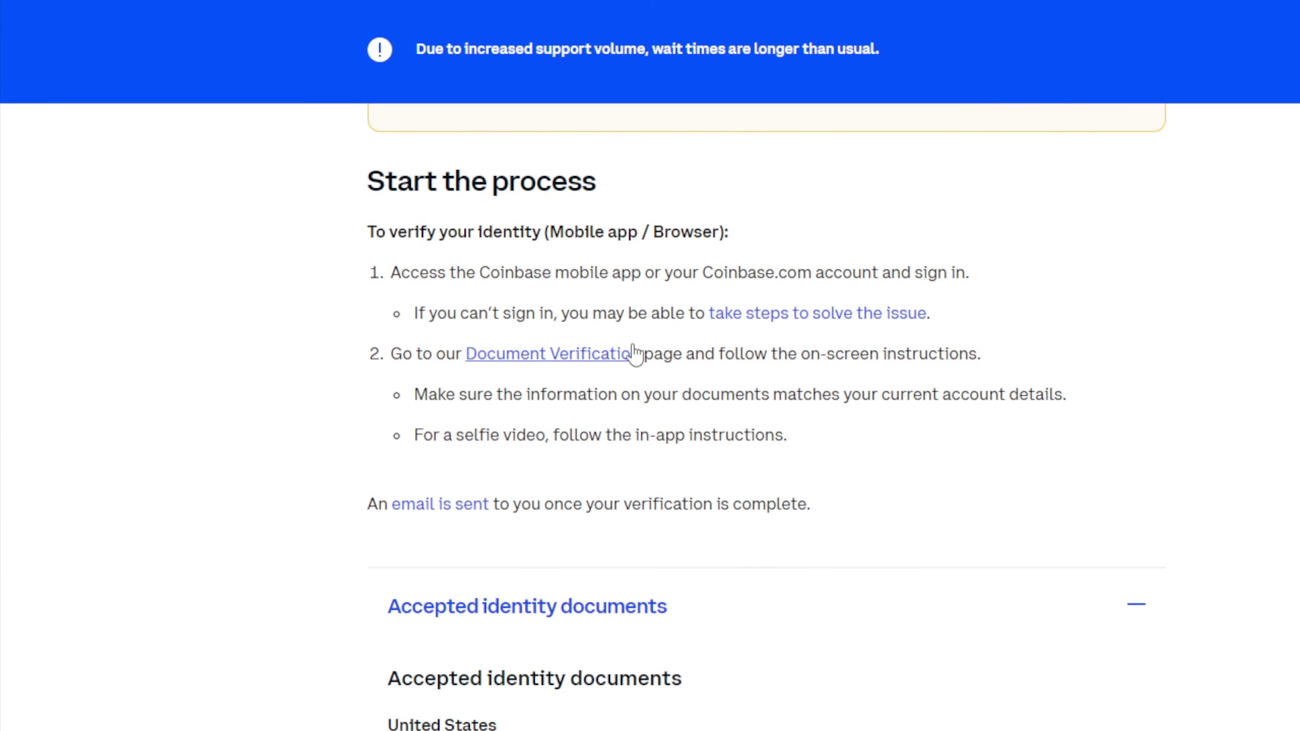
scroll(729, 417, down, 1)
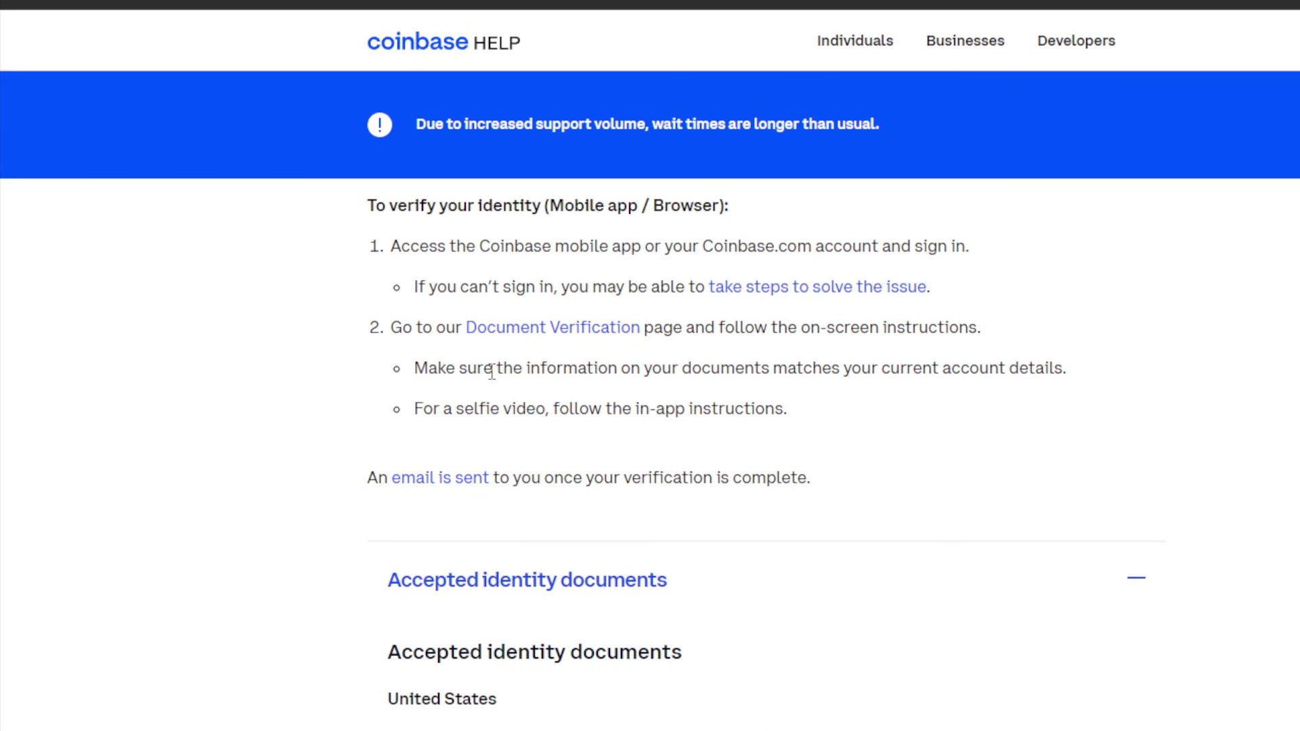
scroll(488, 368, down, 3)
scroll(515, 375, down, 4)
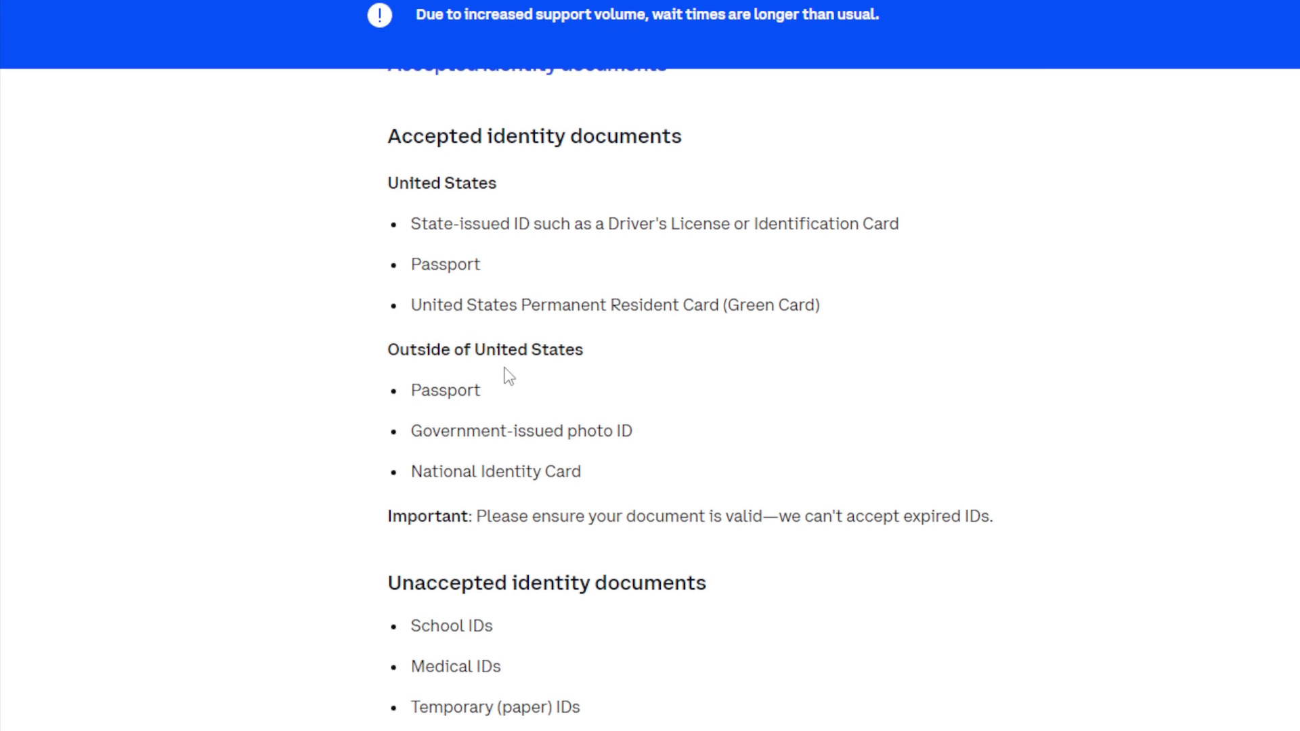
Scroll the help article to the unaccepted documents list, from School IDs to Military IDs.
scroll(513, 376, down, 2)
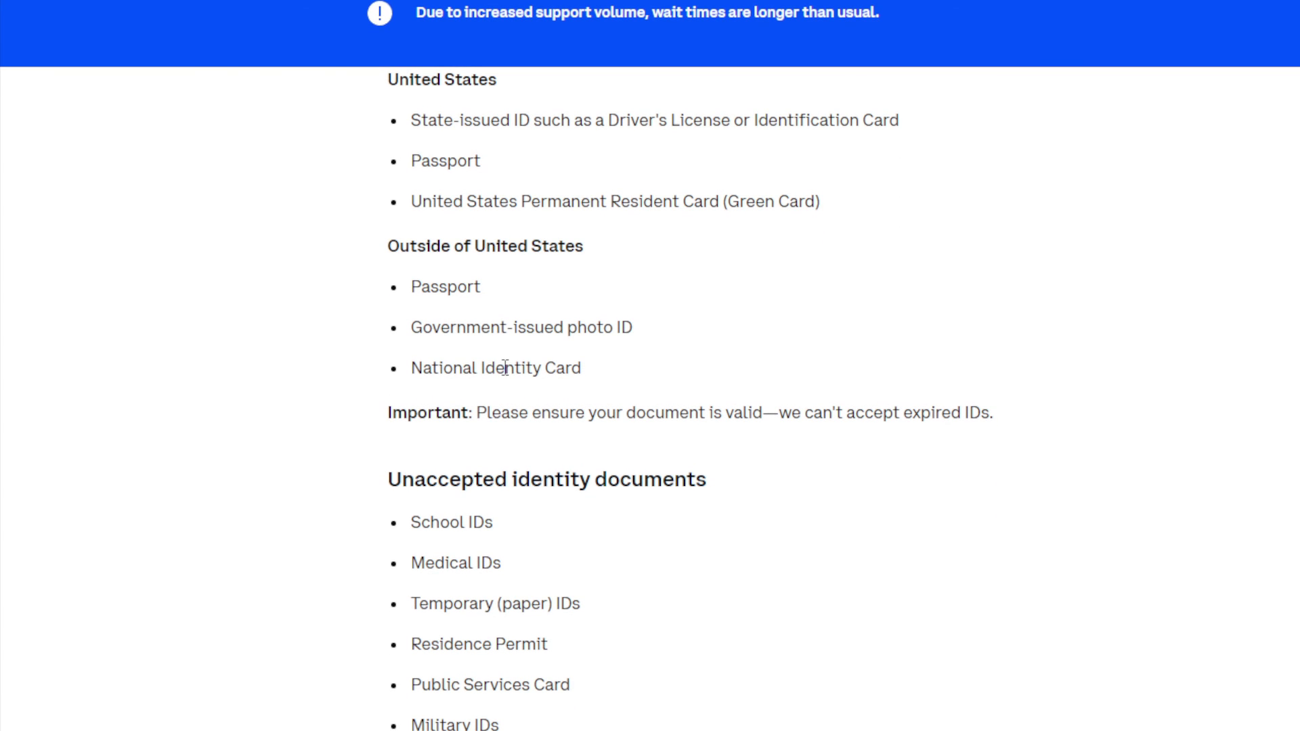
scroll(636, 369, down, 2)
scroll(636, 370, down, 4)
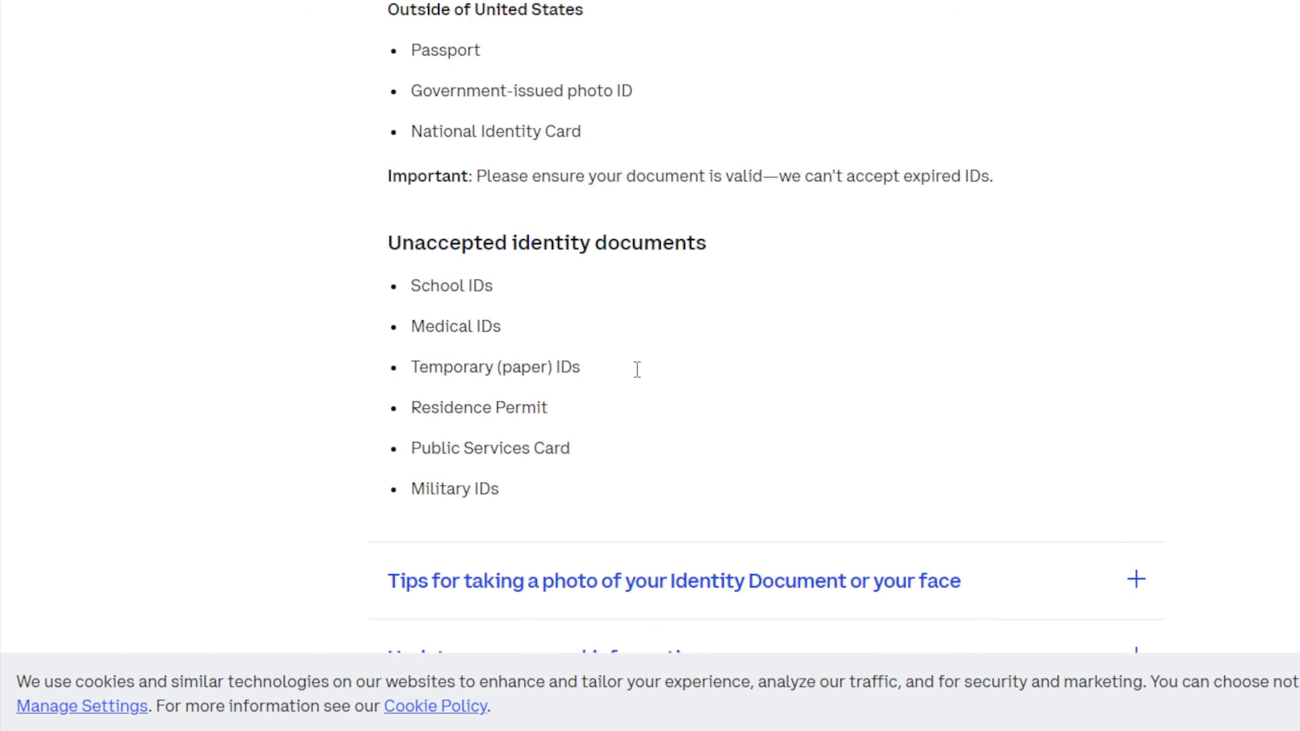